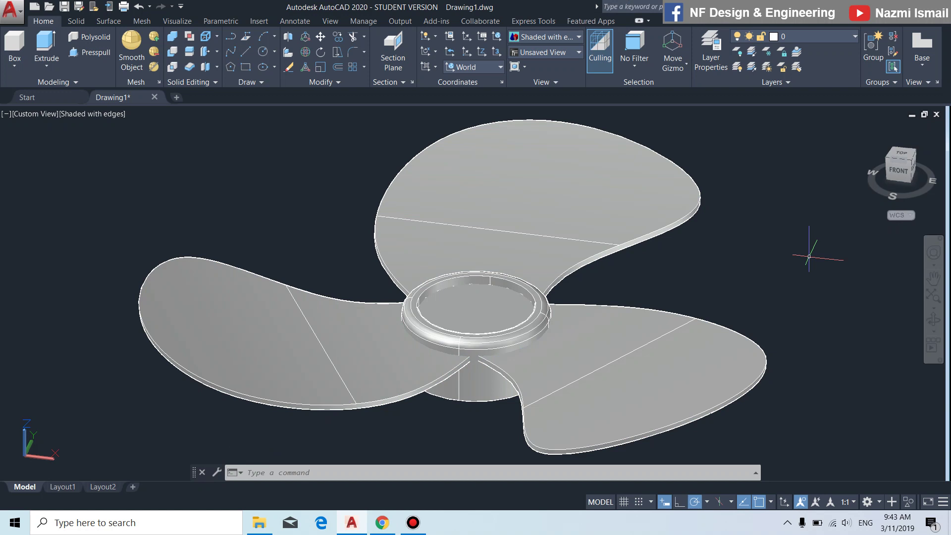
# Step: In a new drawing, draw a seven-point spline tracing a hooked propeller blade outline
pyautogui.click(177, 98)
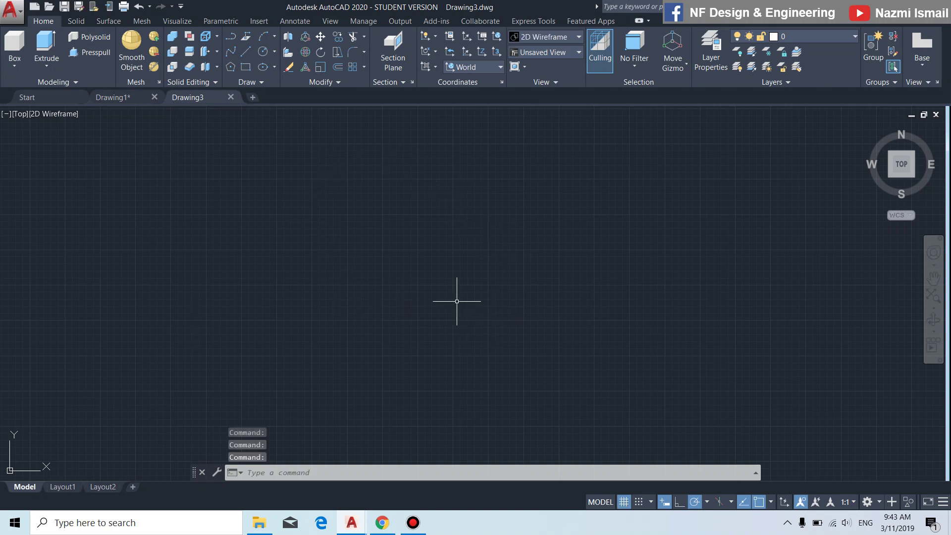
pyautogui.write('SPL')
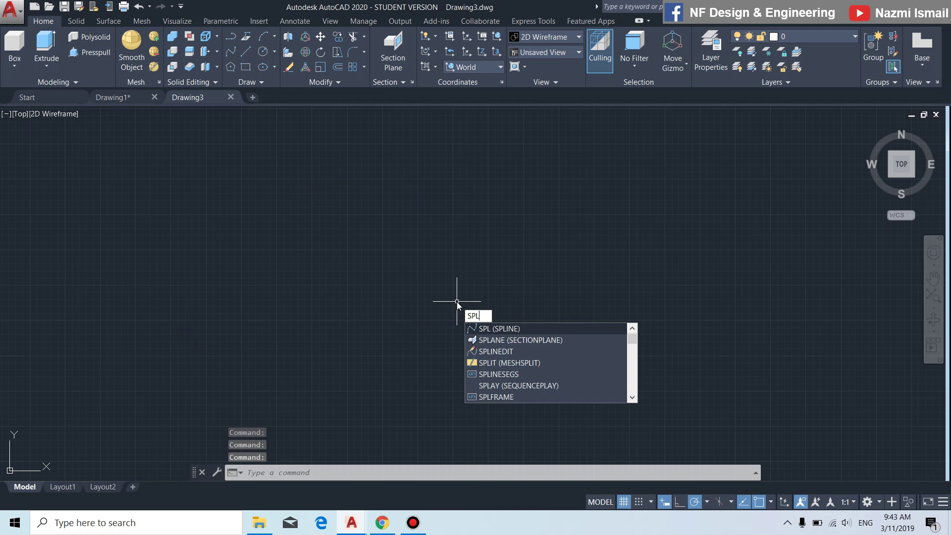
pyautogui.press('Return')
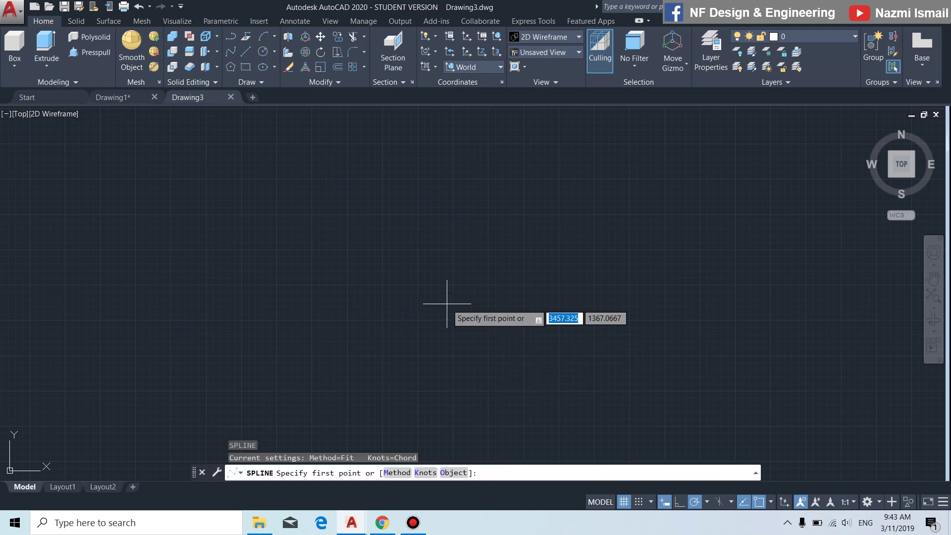
pyautogui.click(358, 294)
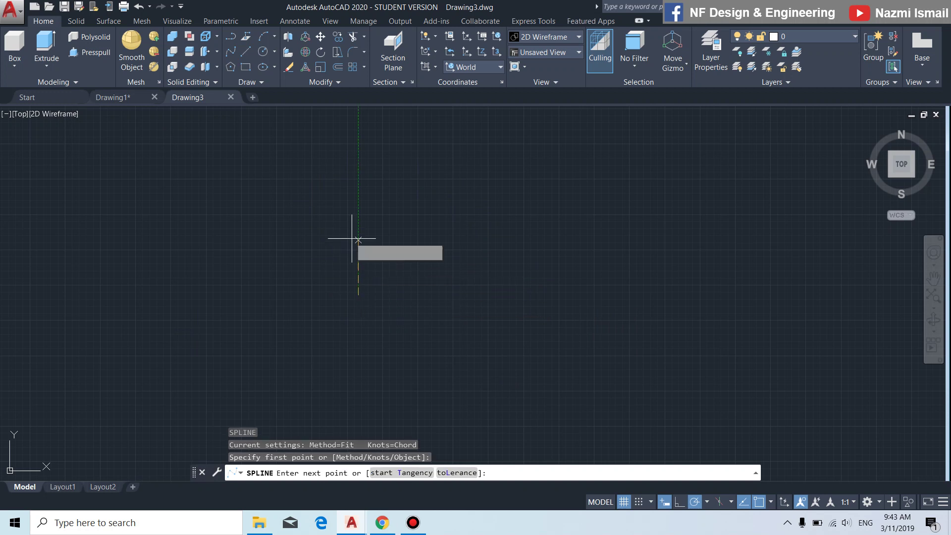
pyautogui.click(325, 221)
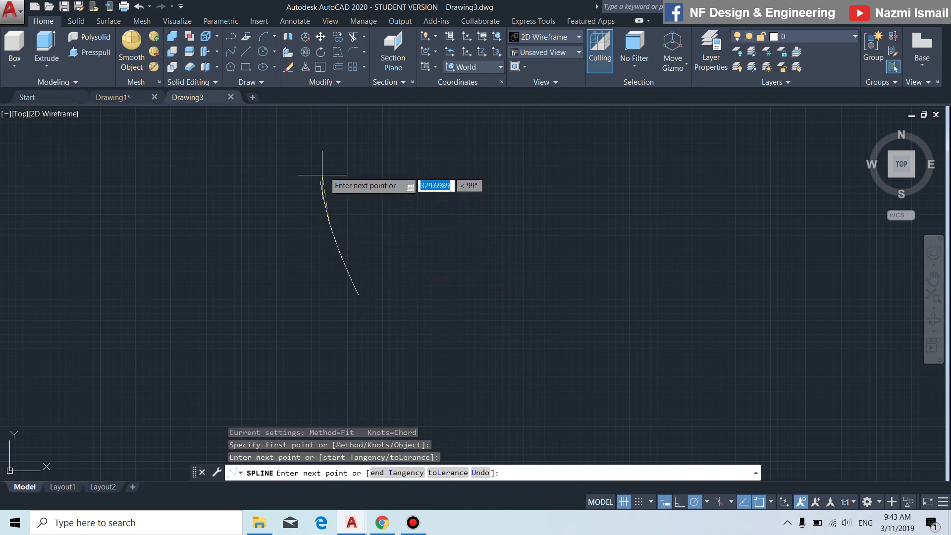
pyautogui.click(351, 149)
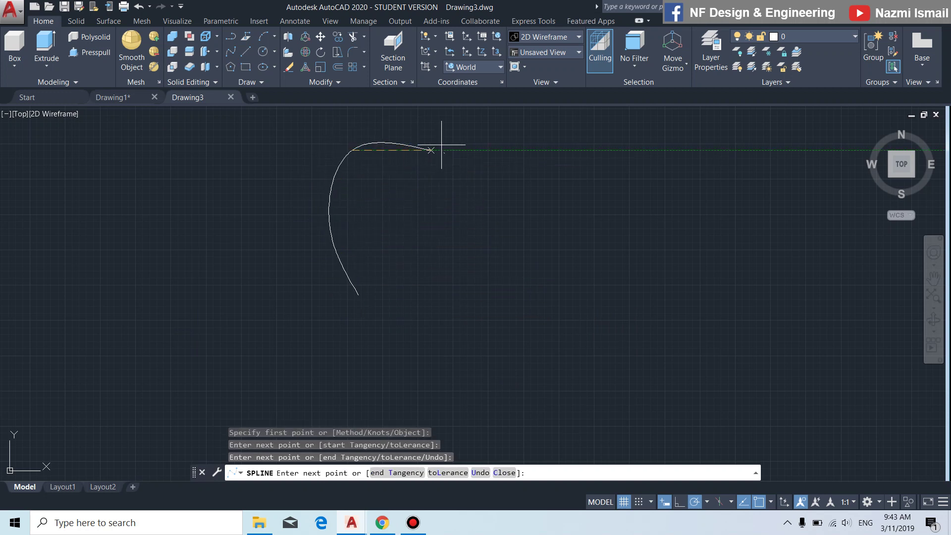
pyautogui.click(486, 158)
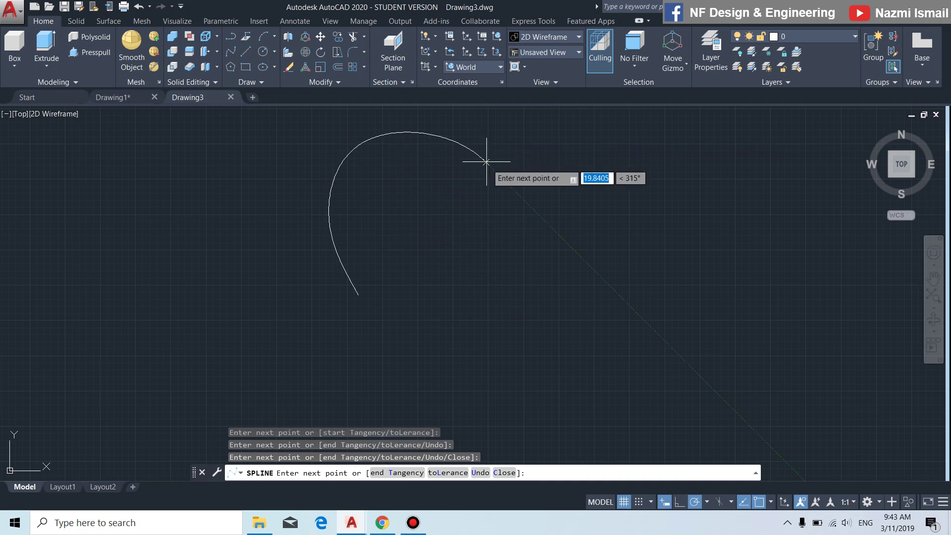
pyautogui.click(431, 240)
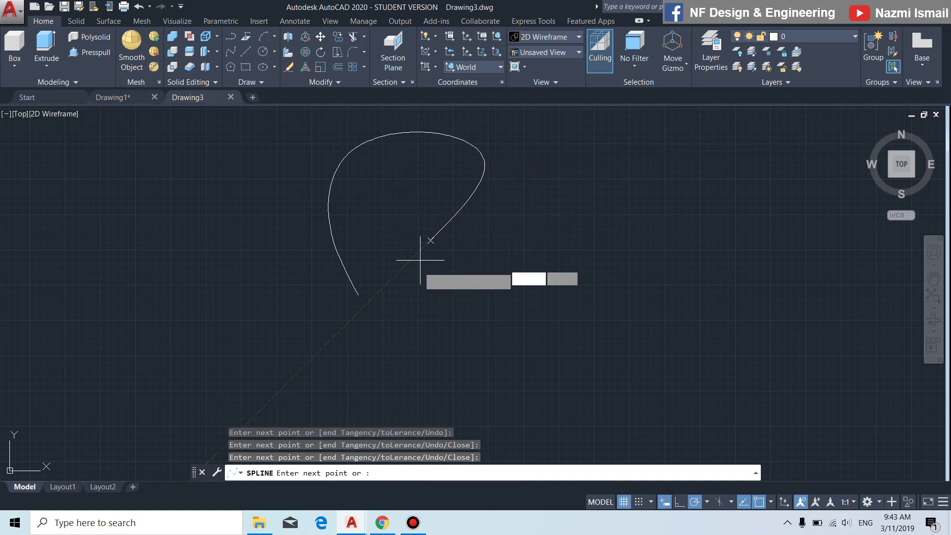
pyautogui.click(421, 282)
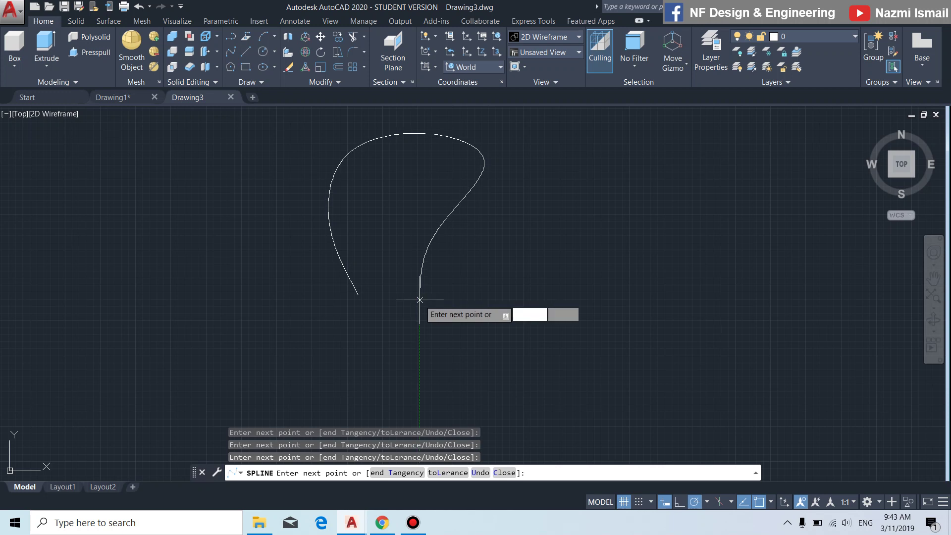
pyautogui.click(419, 299)
pyautogui.press('Return')
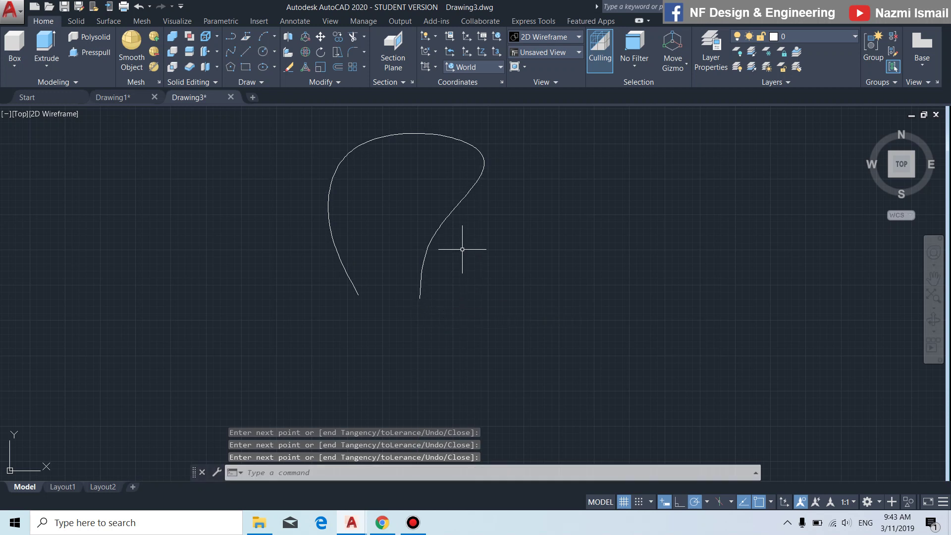
# Step: Drag the right-stroke and top-right fit points to refine the blade spline's shape
pyautogui.click(460, 204)
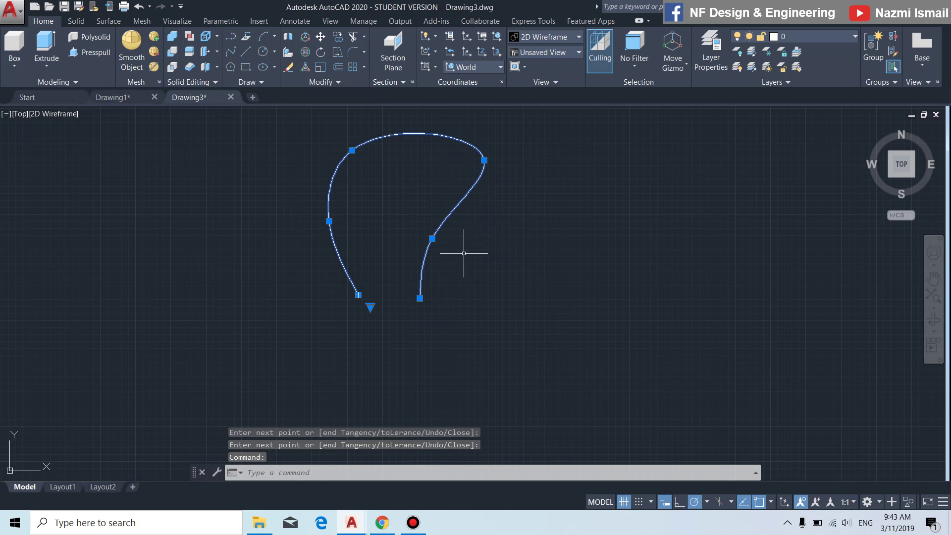
pyautogui.click(432, 239)
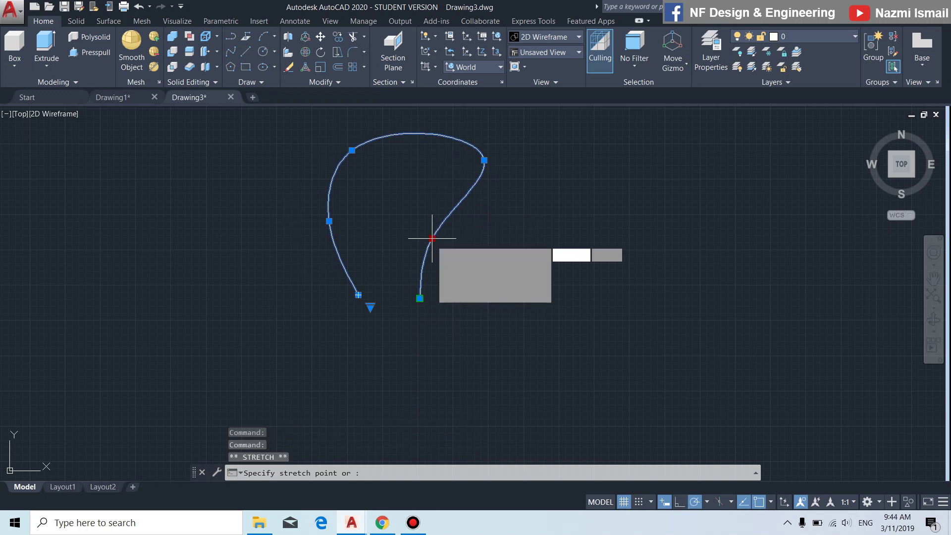
pyautogui.click(422, 238)
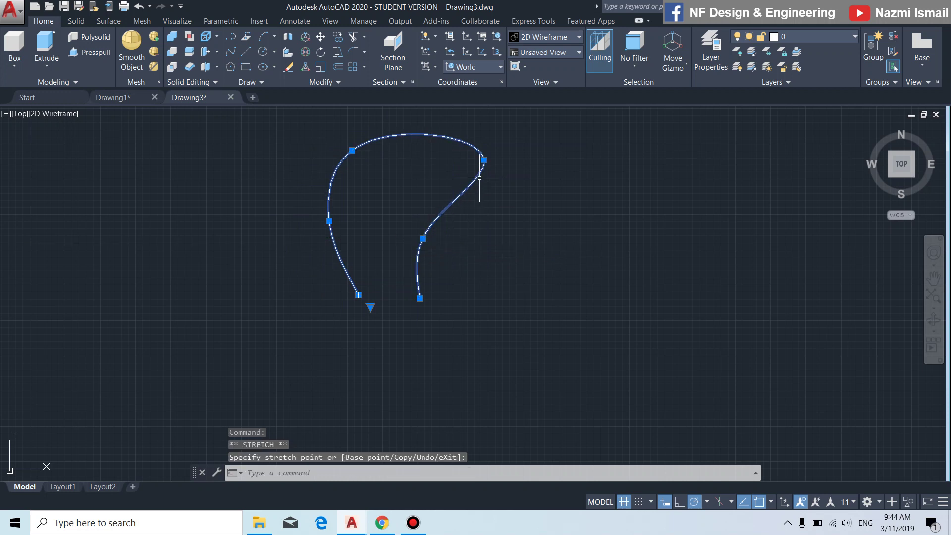
pyautogui.click(483, 162)
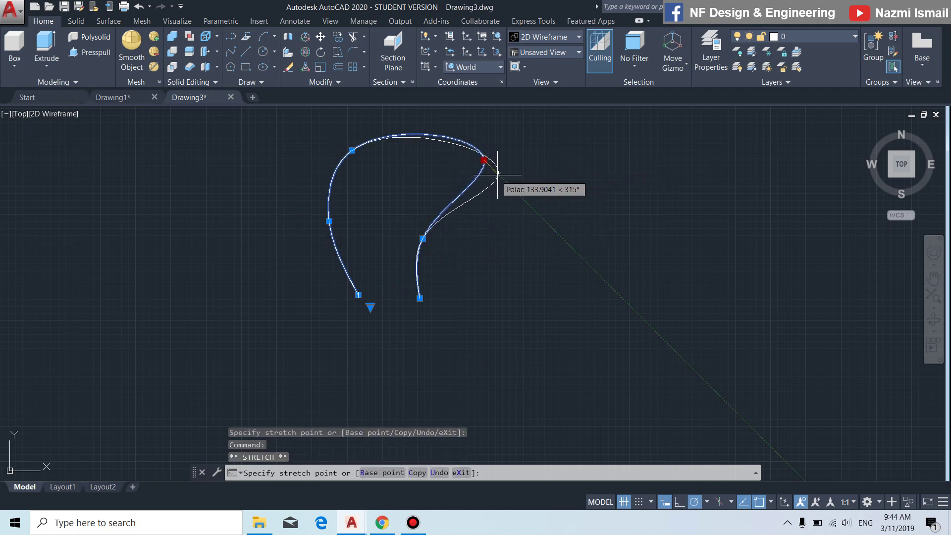
pyautogui.click(499, 174)
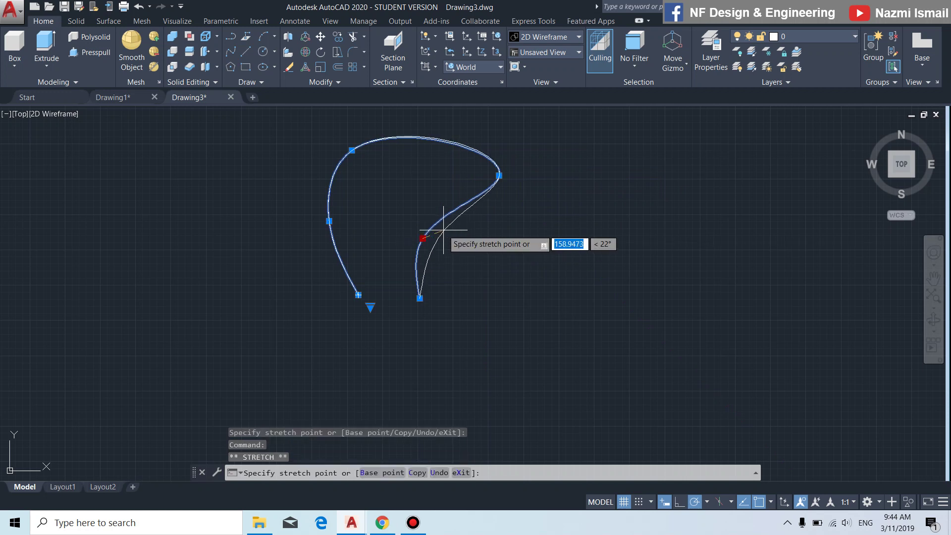
pyautogui.press('Escape')
pyautogui.press('Escape')
pyautogui.moveTo(523, 274)
pyautogui.mouseDown(button='middle')
pyautogui.moveTo(518, 267)
pyautogui.moveTo(537, 284)
pyautogui.mouseUp(button='middle')
# Step: Draw a short spline bridging the blade outline's two lower ends
pyautogui.write('sp')
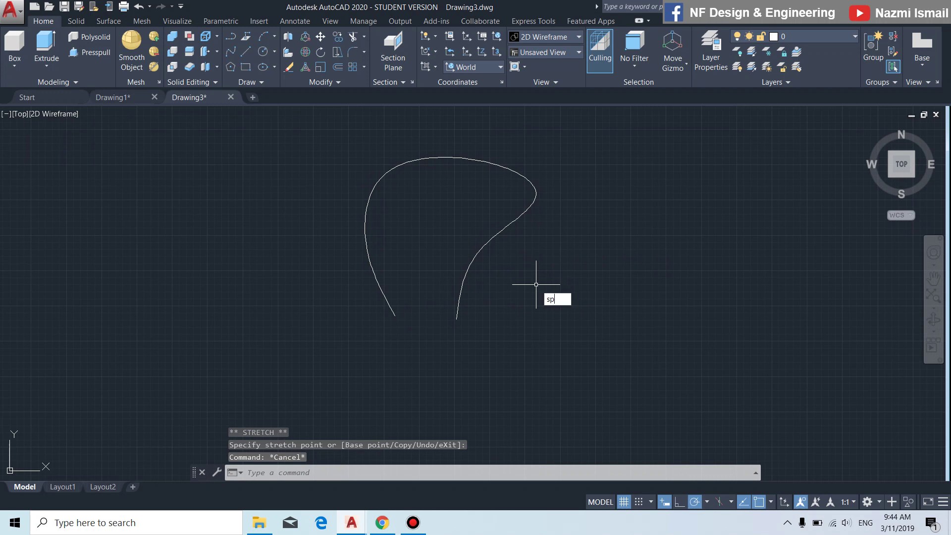
pyautogui.write('l')
pyautogui.press('Return')
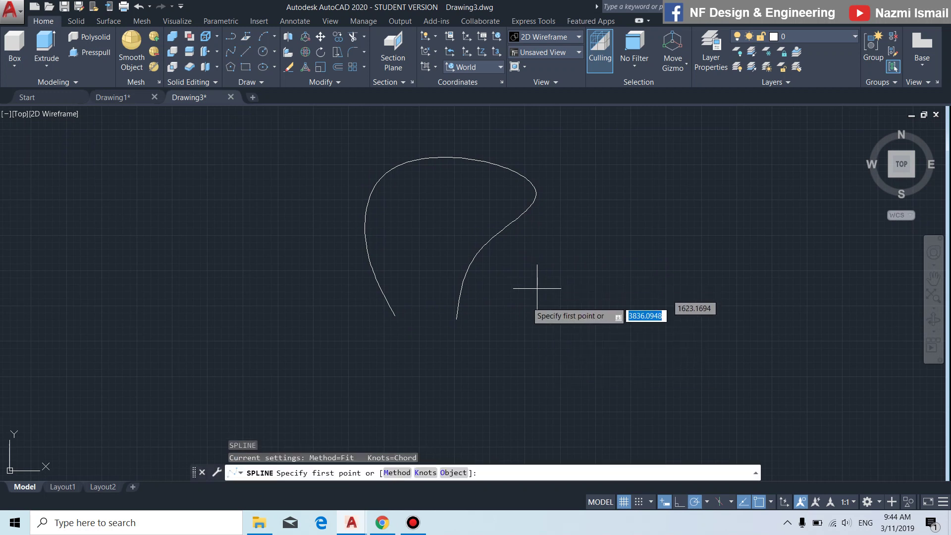
pyautogui.click(395, 315)
pyautogui.click(456, 318)
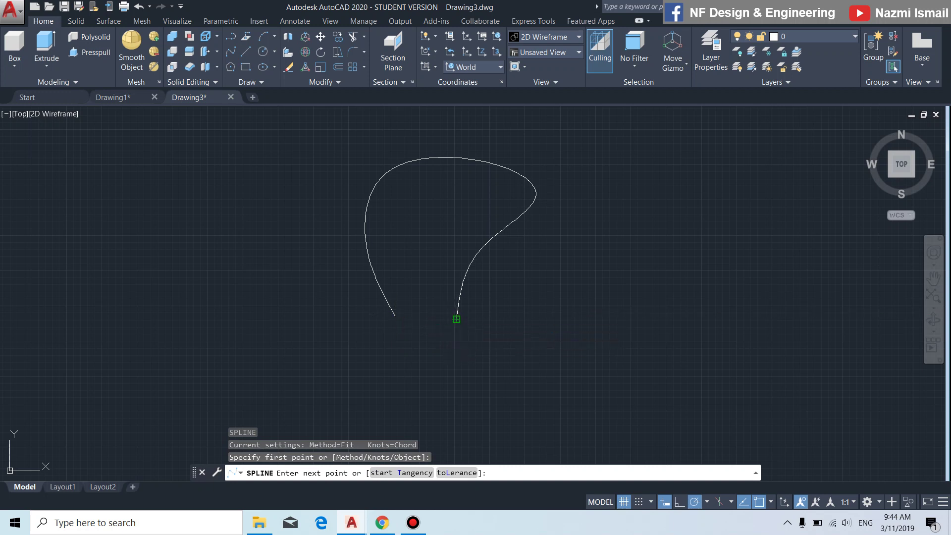
pyautogui.press('Return')
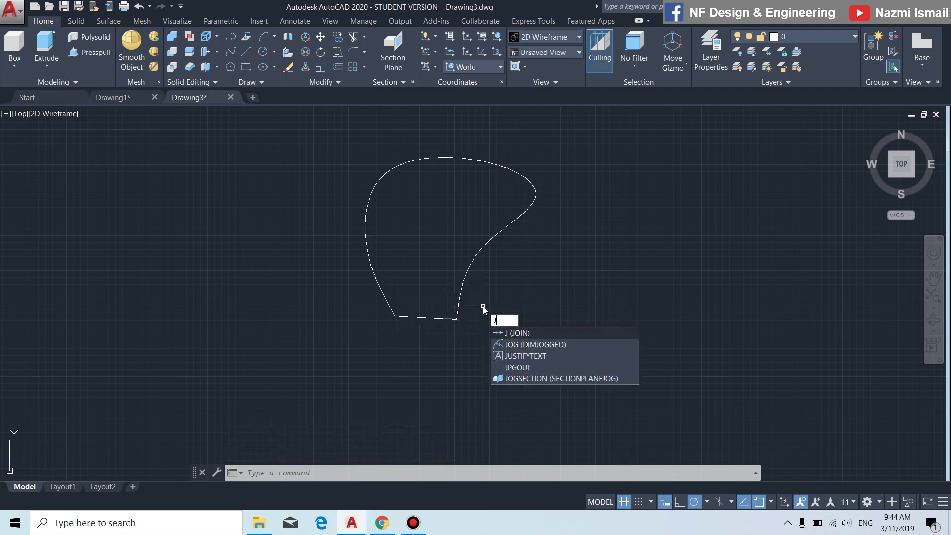
# Step: Join the blade spline and the connecting curve into one closed spline
pyautogui.press('Return')
pyautogui.click(485, 338)
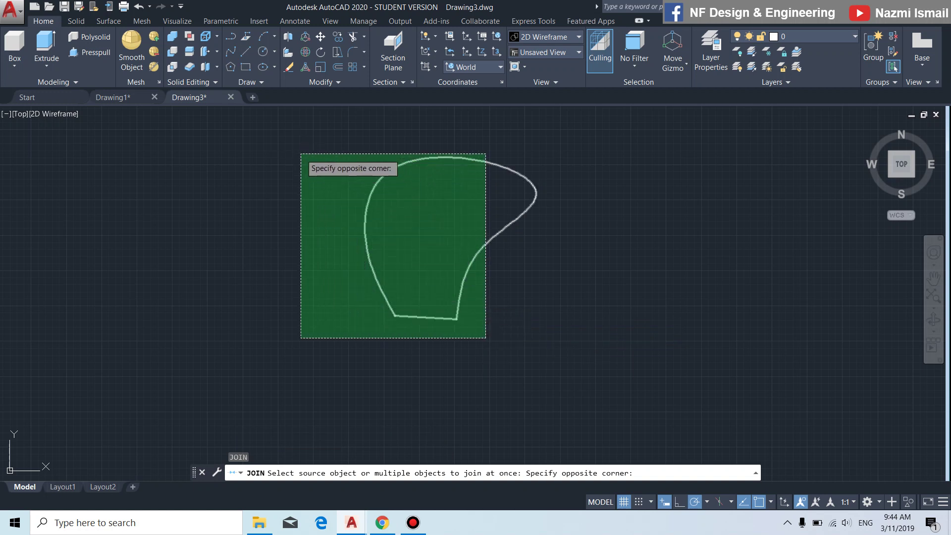
pyautogui.click(299, 152)
pyautogui.press('Return')
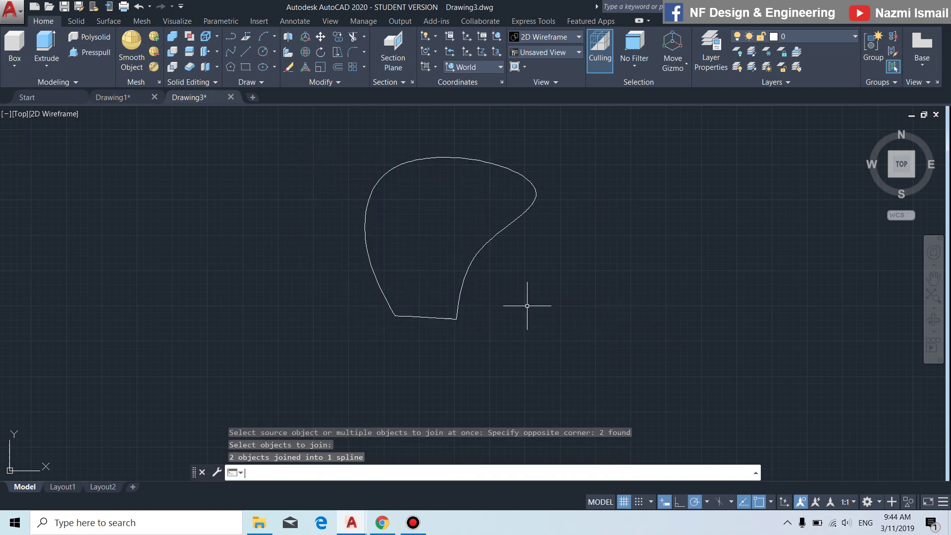
pyautogui.moveTo(551, 291)
pyautogui.mouseDown(button='middle')
pyautogui.moveTo(577, 279)
pyautogui.moveTo(562, 288)
pyautogui.mouseUp(button='middle')
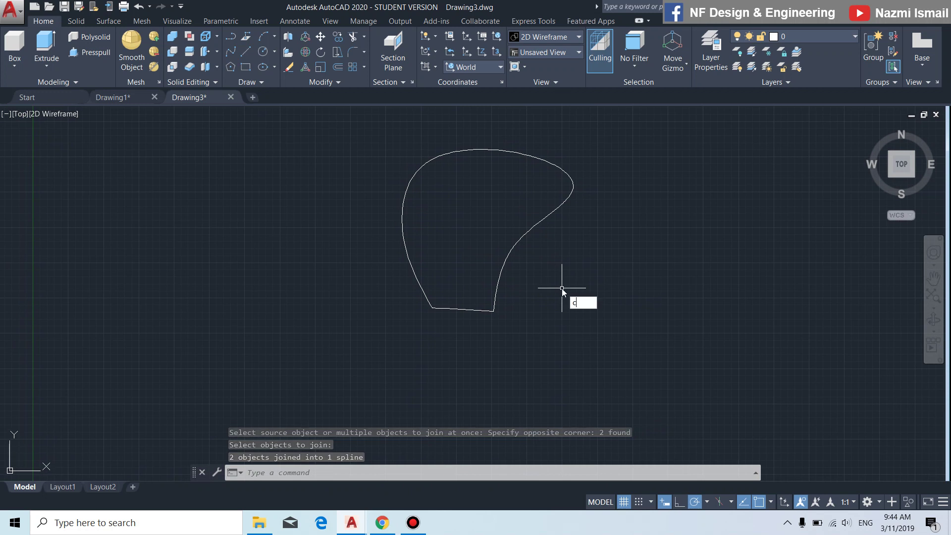
# Step: Draw the hub circle centred below the blade outline
pyautogui.press('Return')
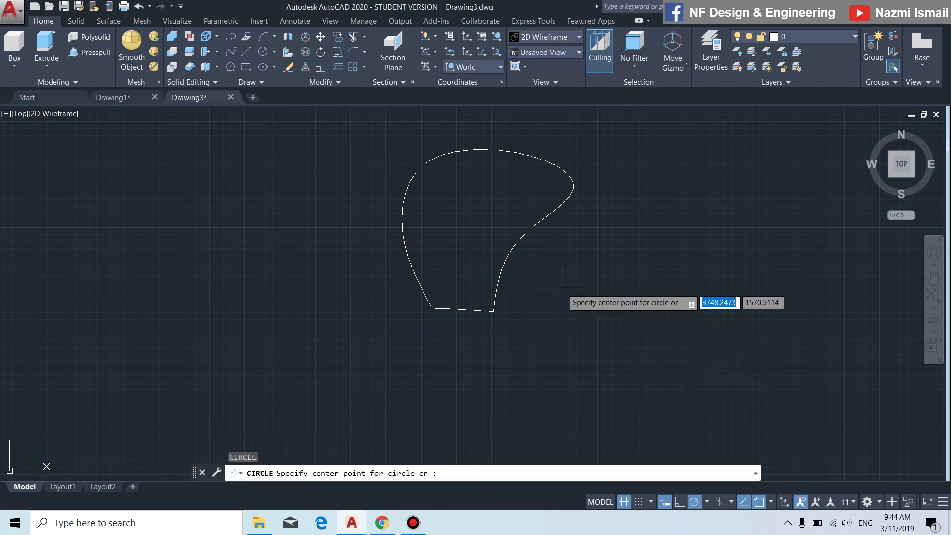
pyautogui.click(460, 358)
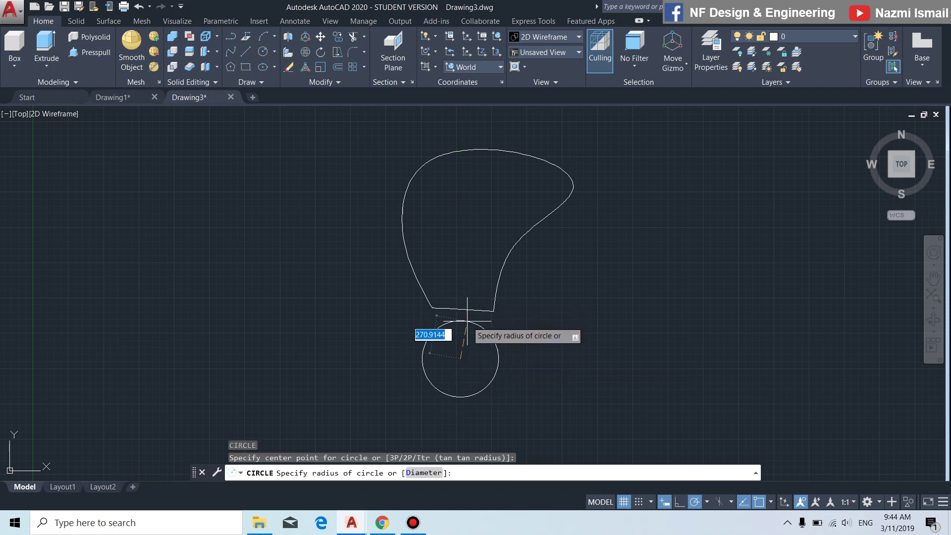
pyautogui.click(460, 318)
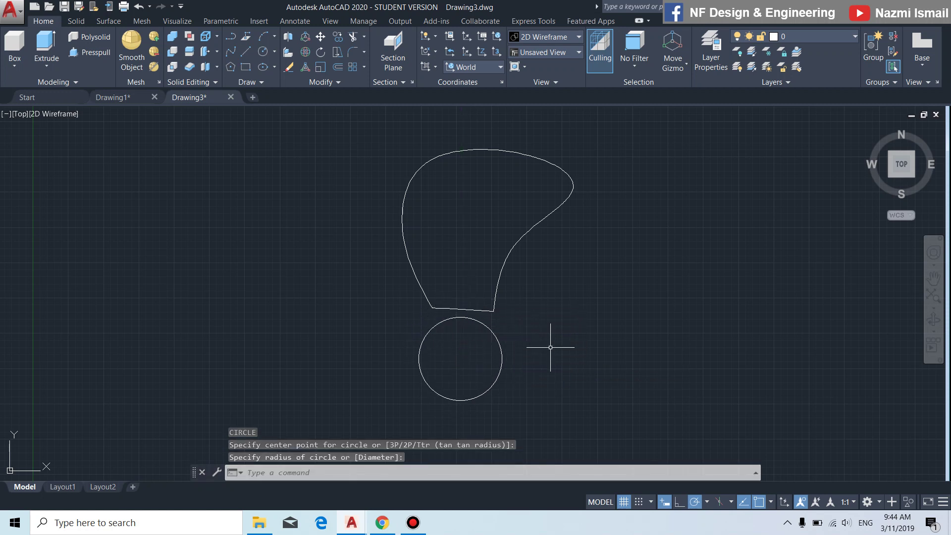
# Step: Move the hub circle up so it overlaps the blade's bottom edge
pyautogui.write('m')
pyautogui.press('Return')
pyautogui.click(565, 385)
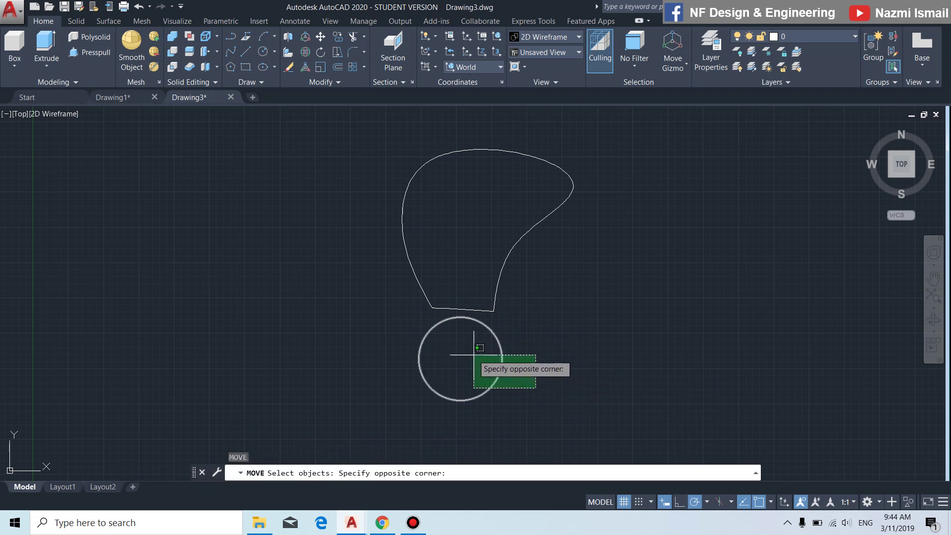
pyautogui.click(483, 355)
pyautogui.press('Return')
pyautogui.click(547, 392)
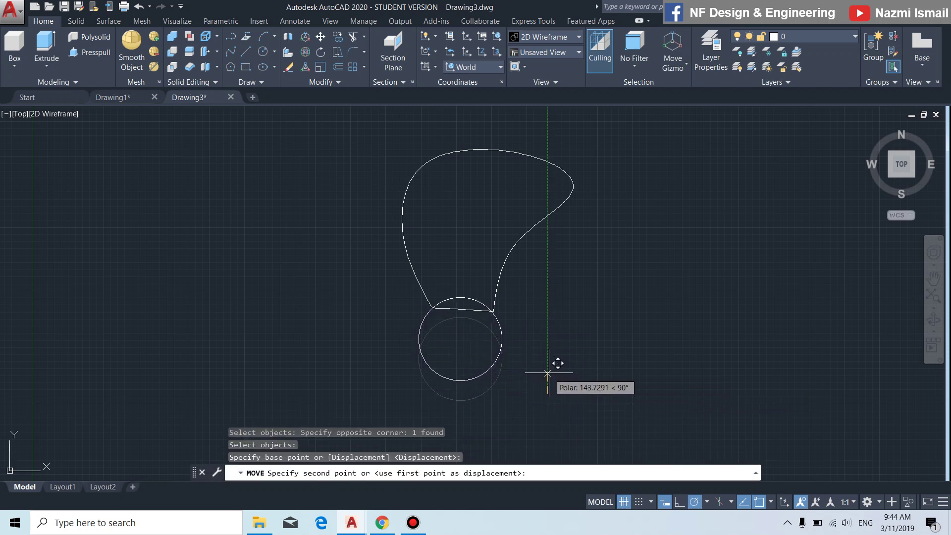
pyautogui.click(550, 365)
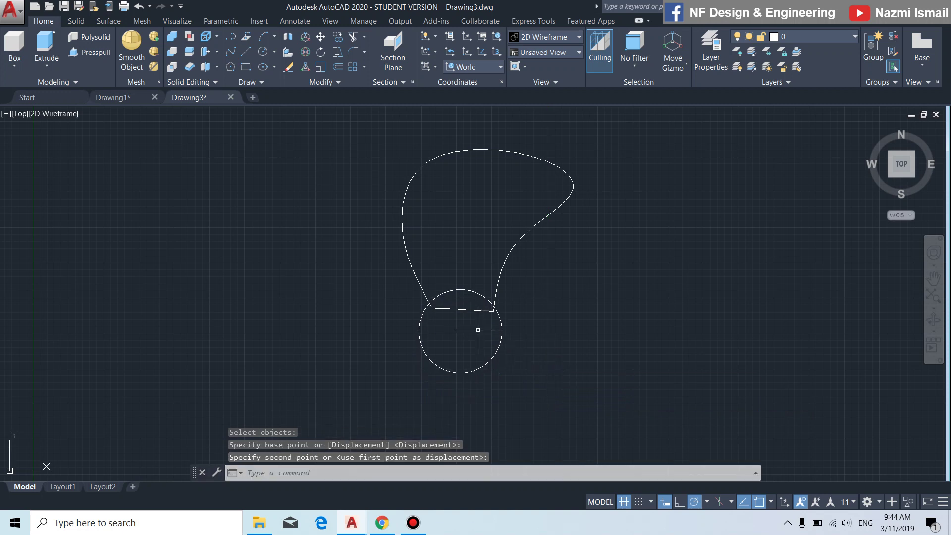
pyautogui.scroll(5, 478, 330)
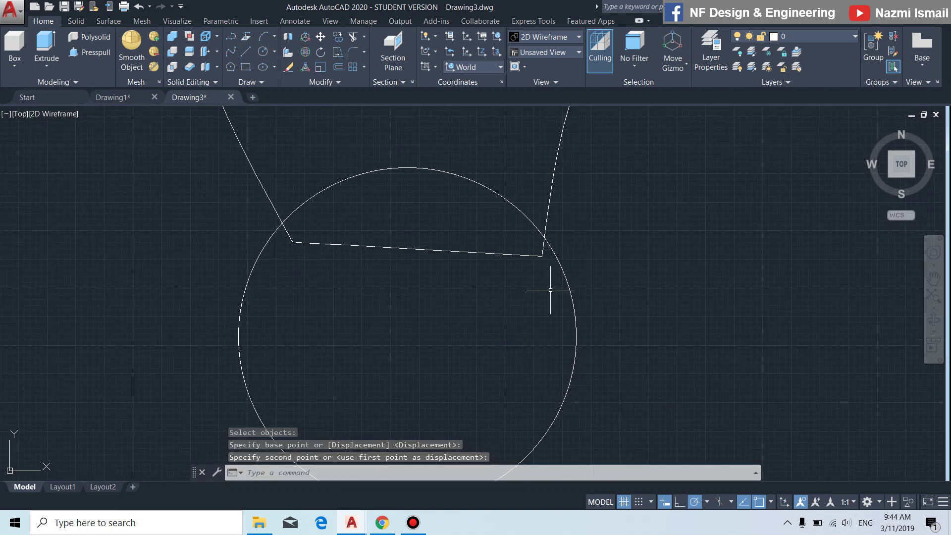
pyautogui.scroll(-5, 512, 327)
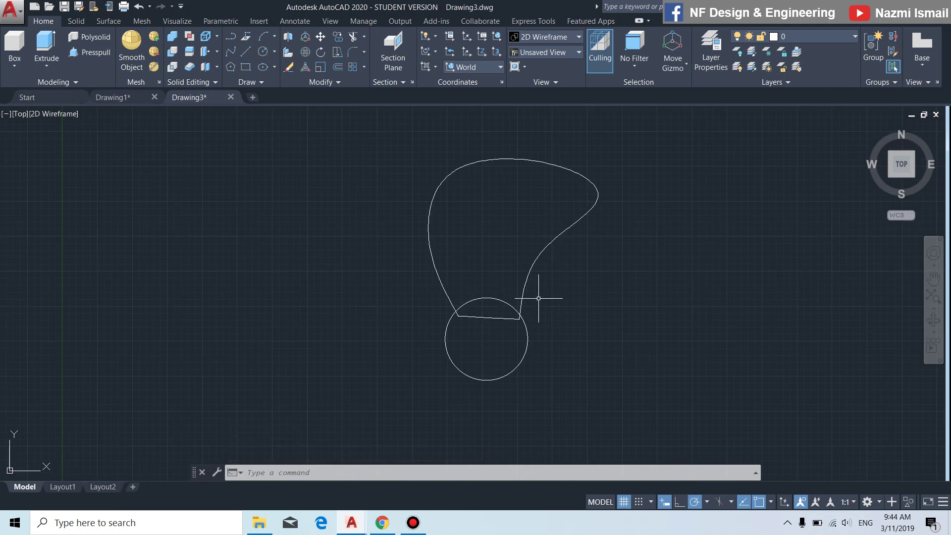
pyautogui.scroll(2, 538, 299)
pyautogui.moveTo(584, 335); pyautogui.dragTo(606, 355, button='middle')
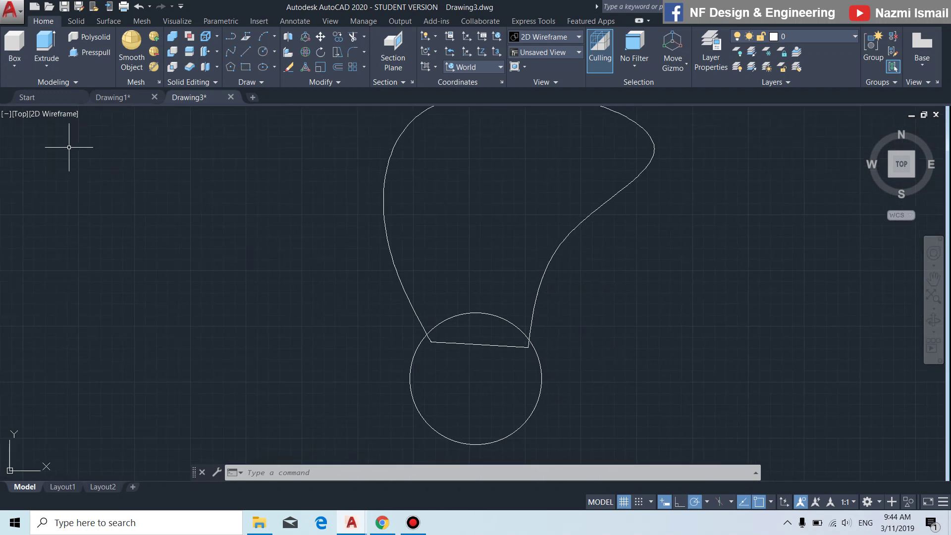
# Step: In the Right view, draw a three-point arc rising from lower left to upper right
pyautogui.click(20, 114)
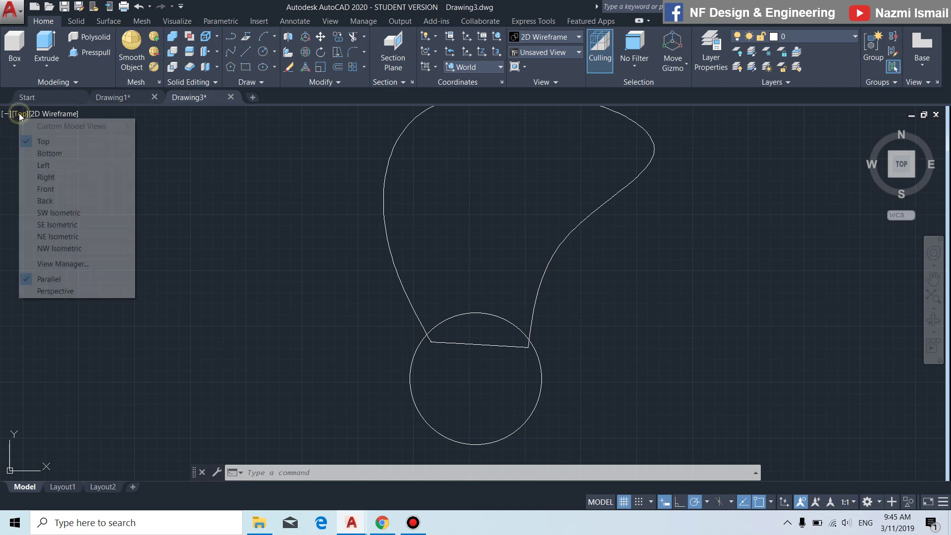
pyautogui.click(62, 177)
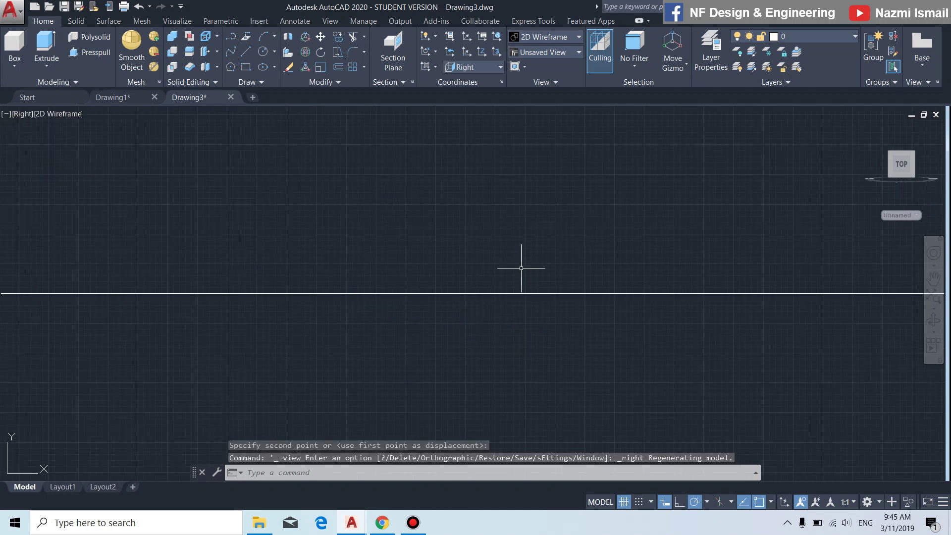
pyautogui.scroll(2, 506, 309)
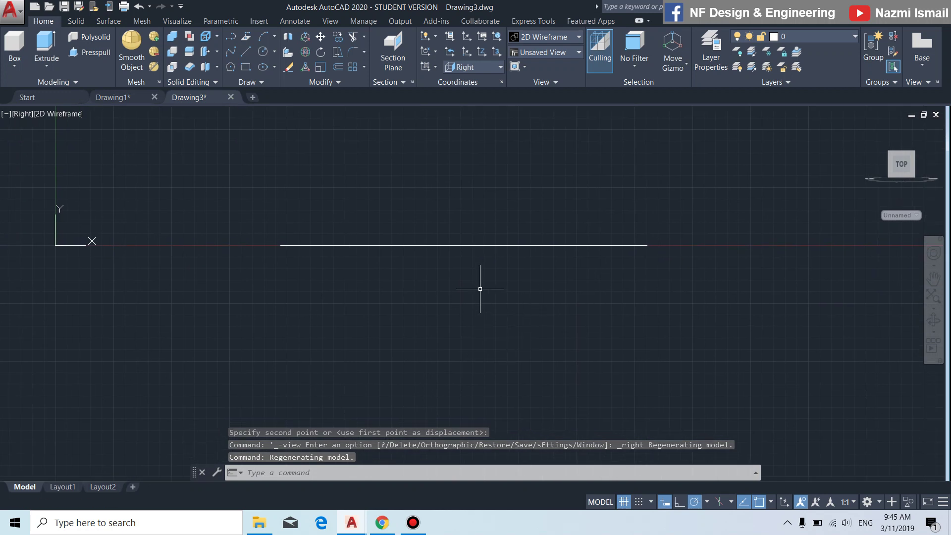
pyautogui.write('a')
pyautogui.press('Escape')
pyautogui.write('a')
pyautogui.press('Return')
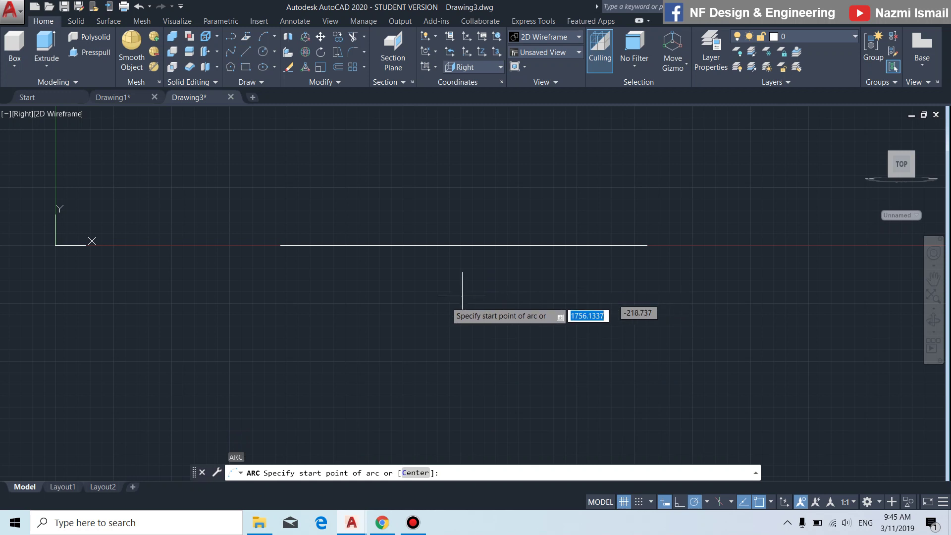
pyautogui.click(246, 344)
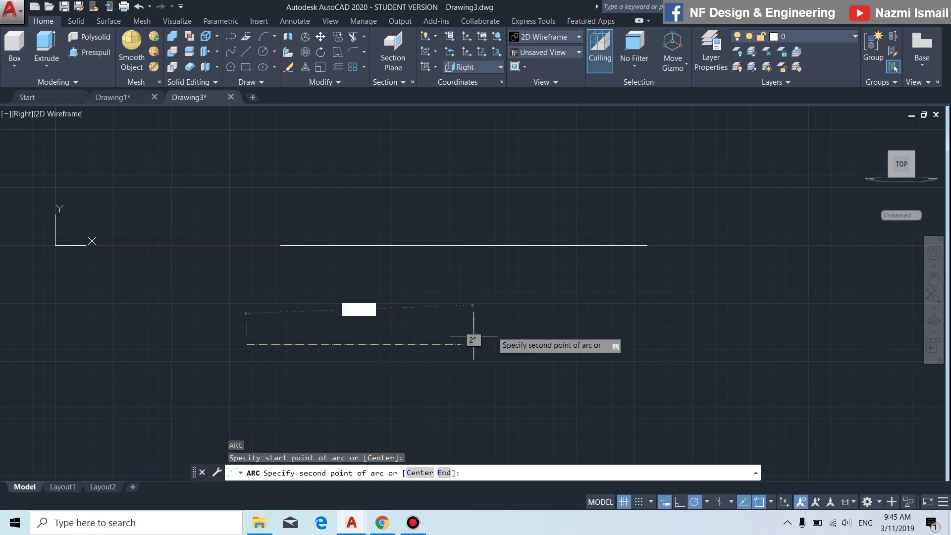
pyautogui.click(461, 299)
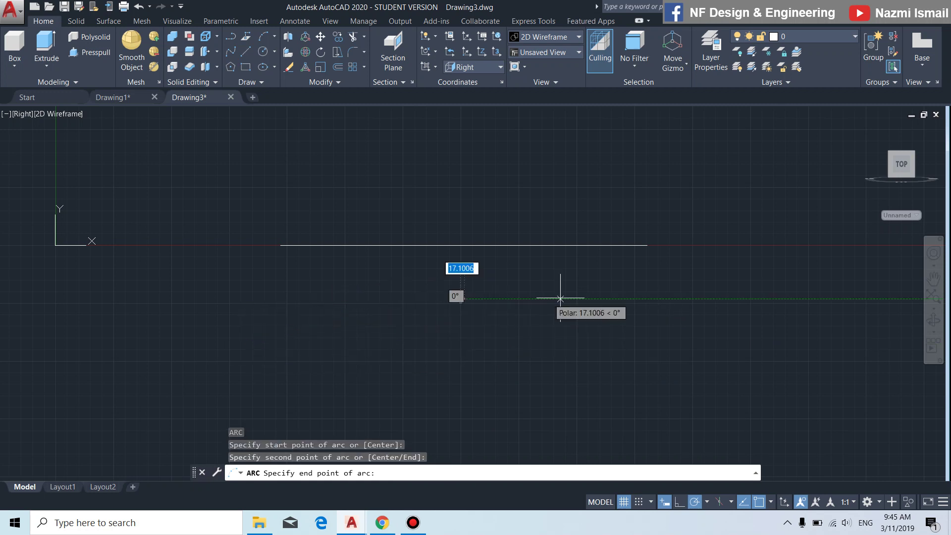
pyautogui.click(701, 241)
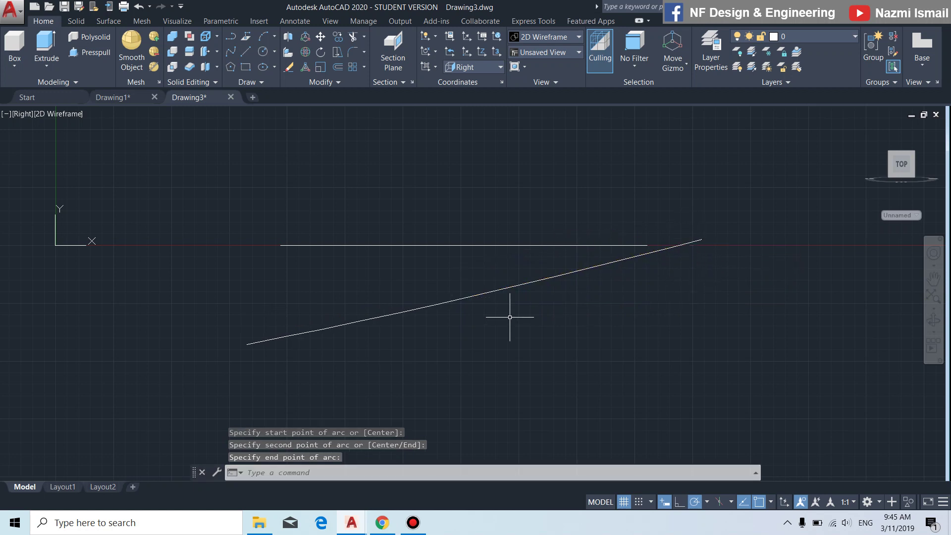
# Step: Pull the arc's midpoint down and its left end outward to deepen the curve
pyautogui.click(475, 296)
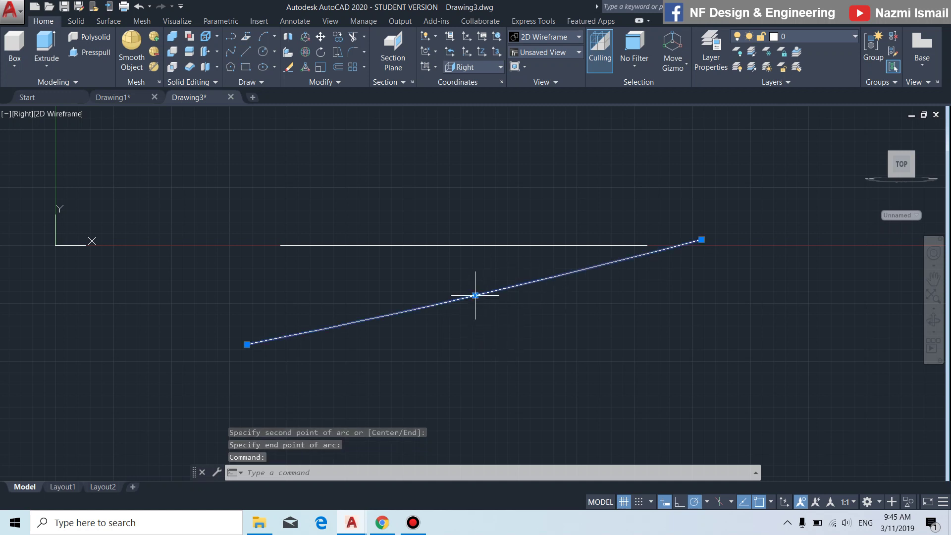
pyautogui.click(475, 296)
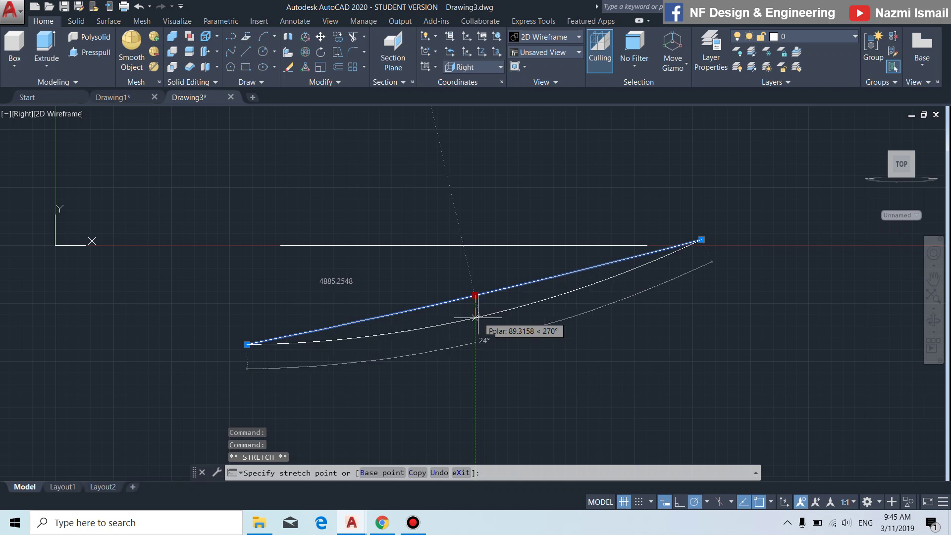
pyautogui.click(480, 317)
pyautogui.click(247, 344)
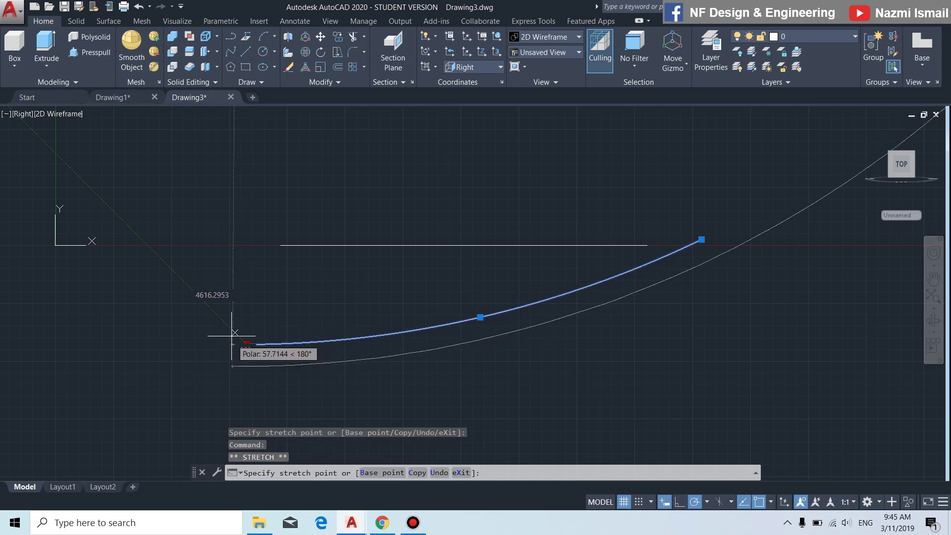
pyautogui.click(235, 332)
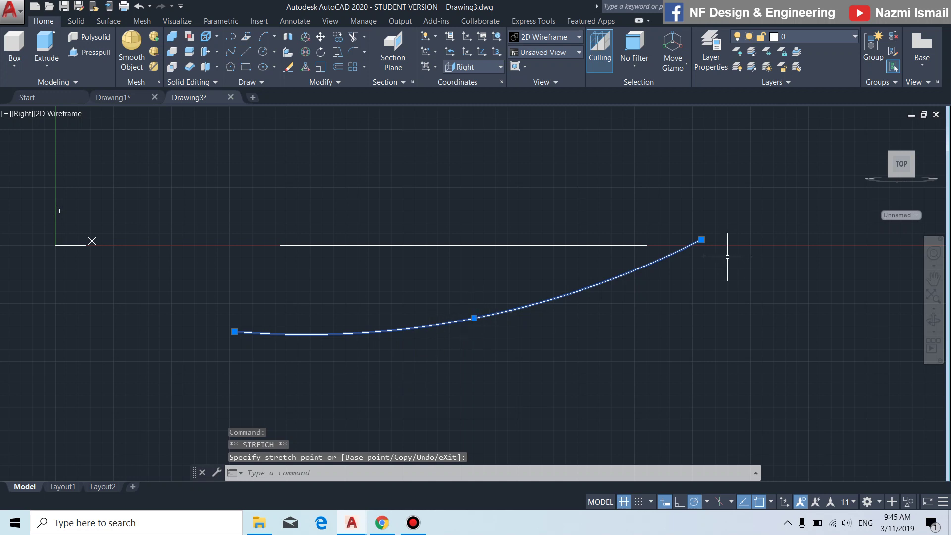
pyautogui.press('Escape')
pyautogui.press('Escape')
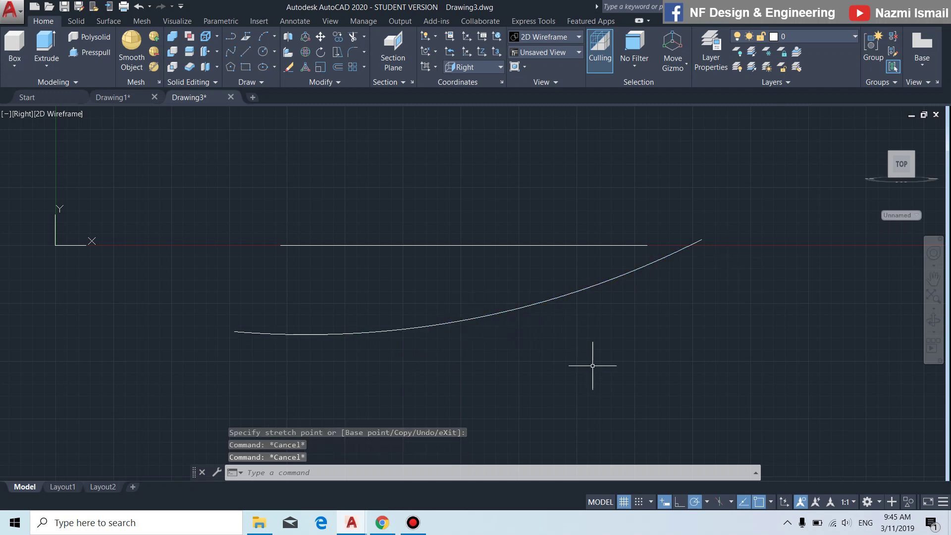
pyautogui.moveTo(639, 329); pyautogui.dragTo(666, 329, button='middle')
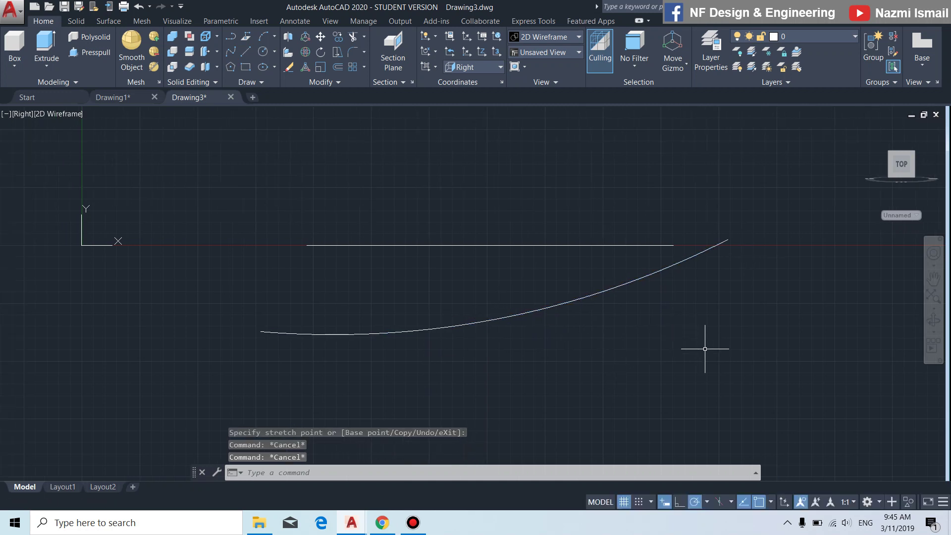
# Step: Offset the arc through a picked point to make a parallel copy just below it
pyautogui.write('o')
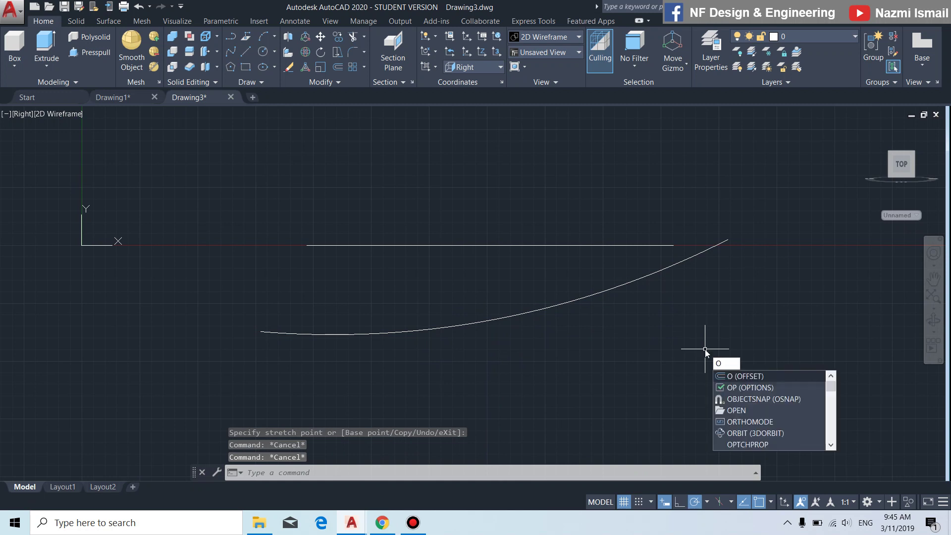
pyautogui.press('Return')
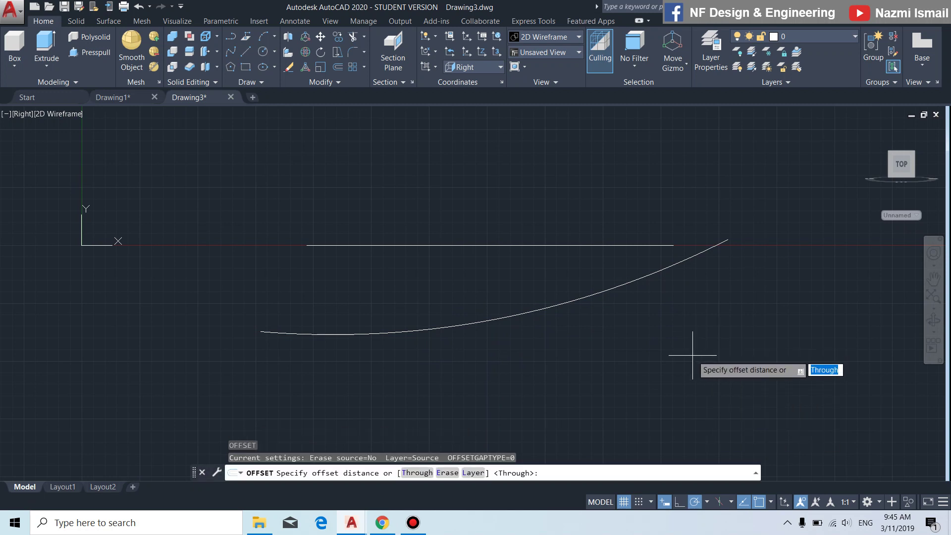
pyautogui.press('Return')
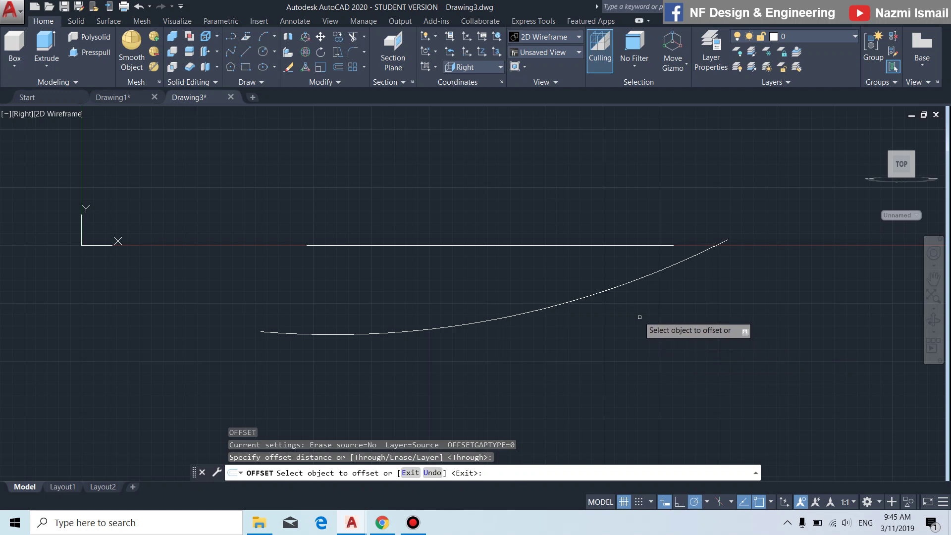
pyautogui.click(620, 283)
pyautogui.scroll(3, 617, 281)
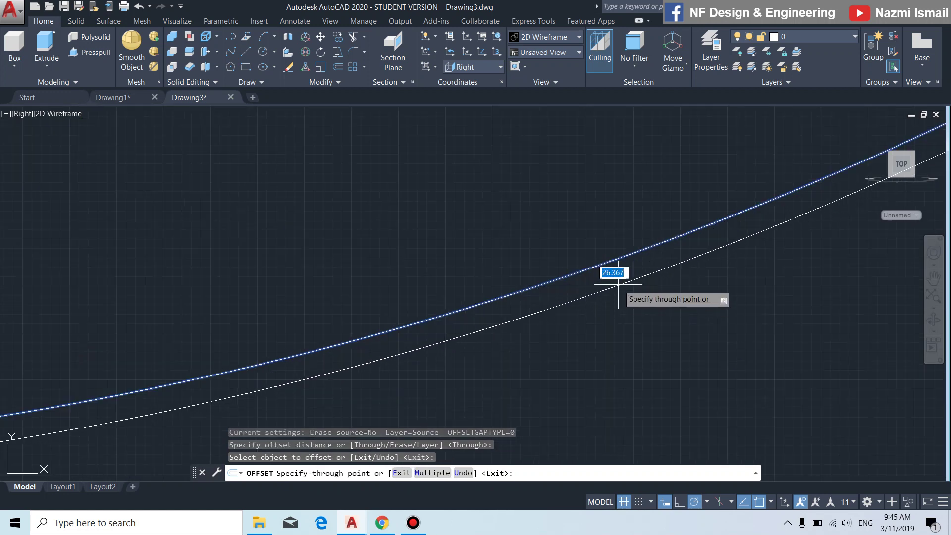
pyautogui.click(614, 273)
pyautogui.scroll(-5, 626, 329)
pyautogui.press('Escape')
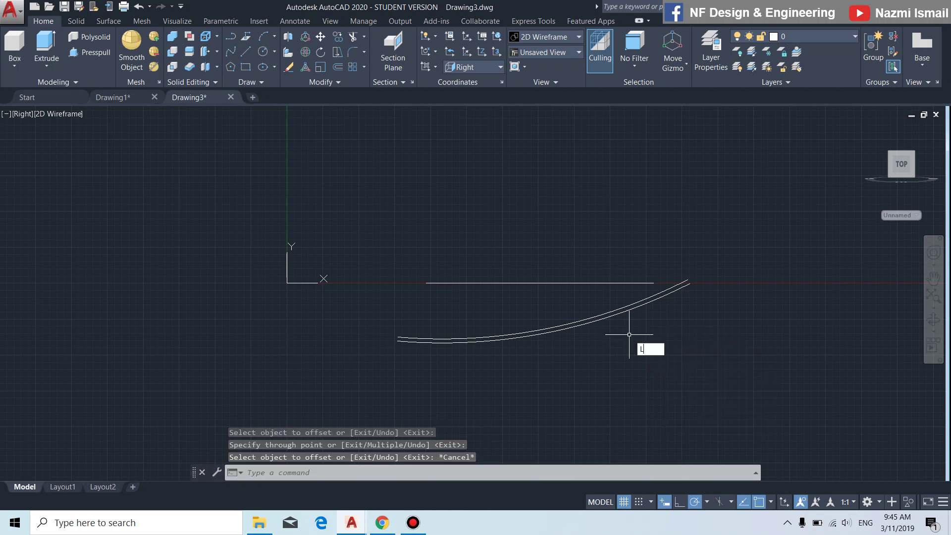
# Step: Cap the left and right ends of the two arcs with short lines
pyautogui.press('Return')
pyautogui.scroll(5, 384, 337)
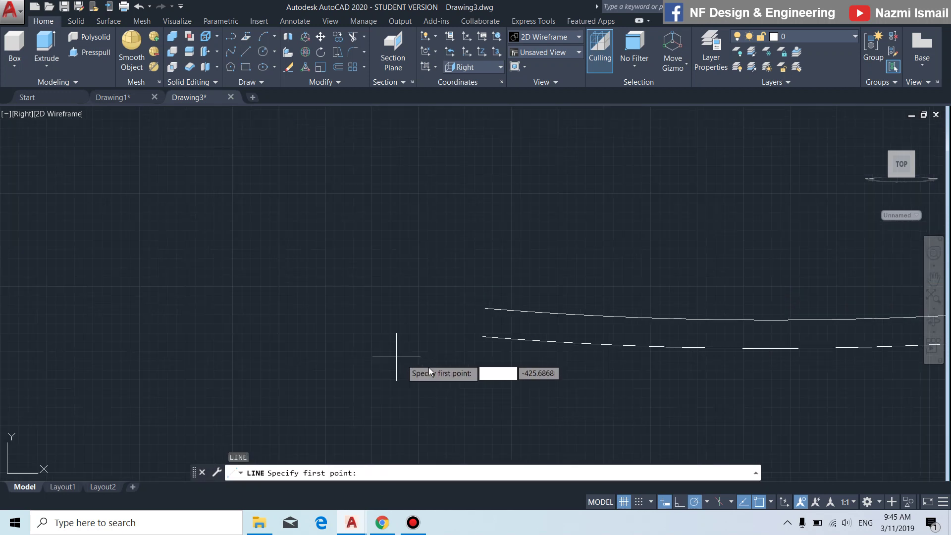
pyautogui.click(483, 337)
pyautogui.click(485, 308)
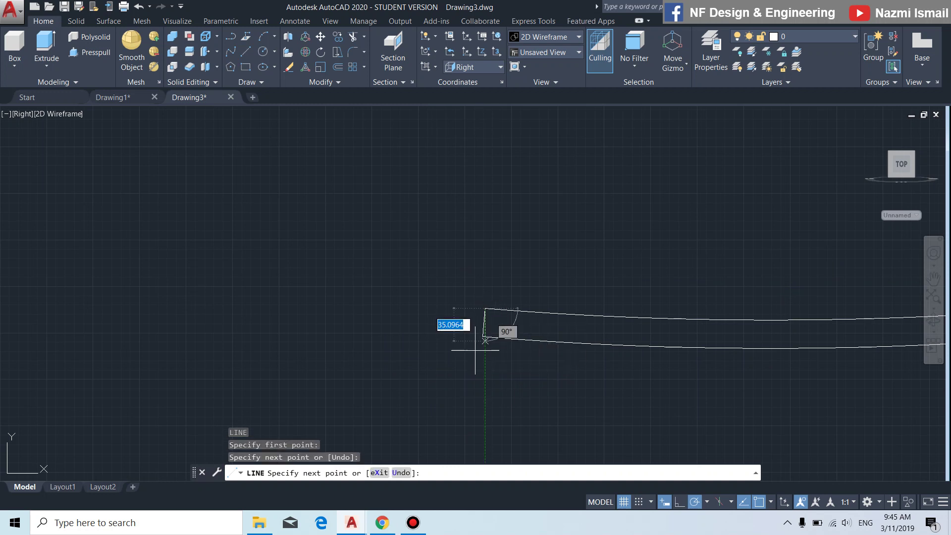
pyautogui.press('Return')
pyautogui.scroll(-5, 382, 356)
pyautogui.scroll(4, 681, 300)
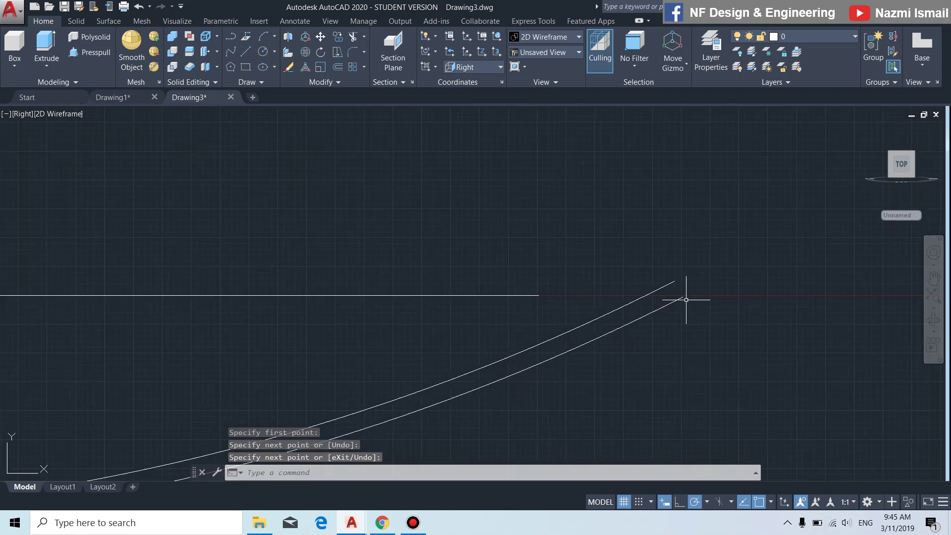
pyautogui.press('Return')
pyautogui.click(679, 296)
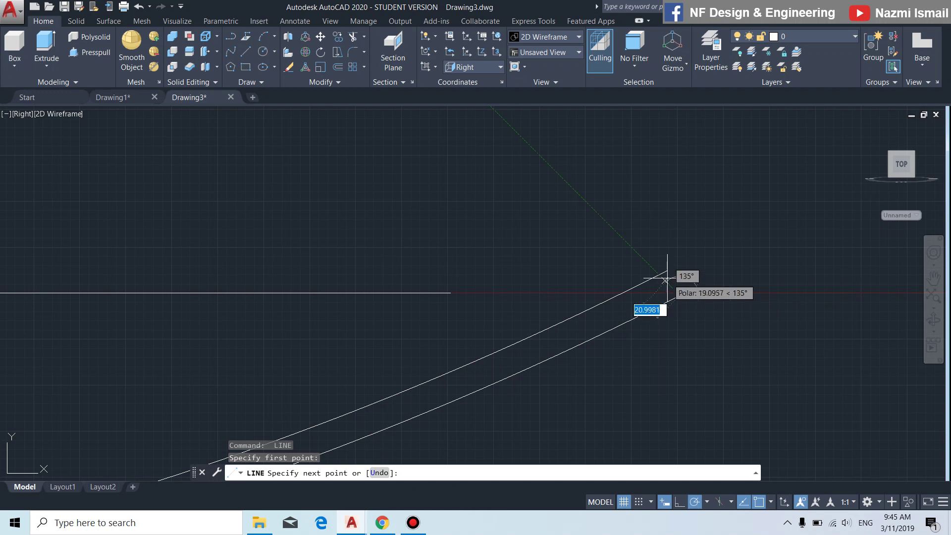
pyautogui.click(667, 271)
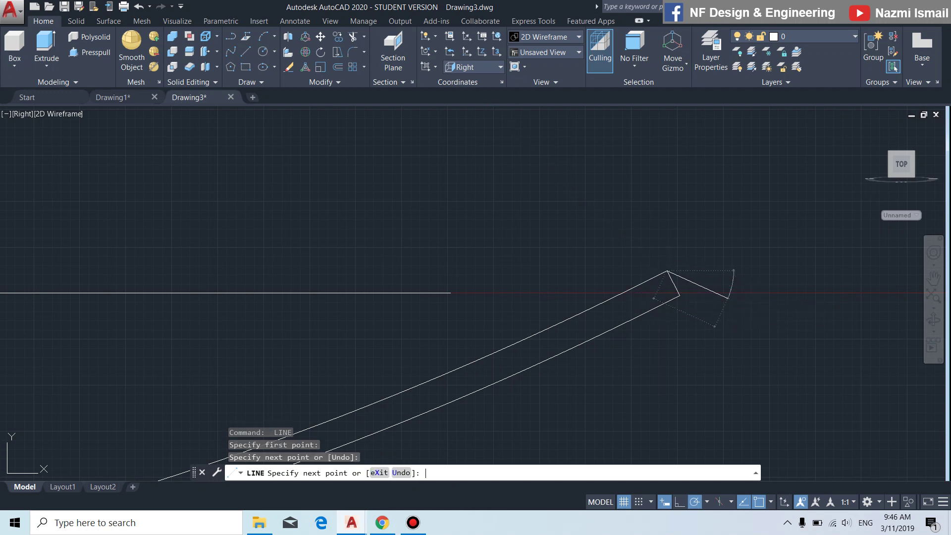
pyautogui.press('Return')
pyautogui.scroll(-4, 726, 307)
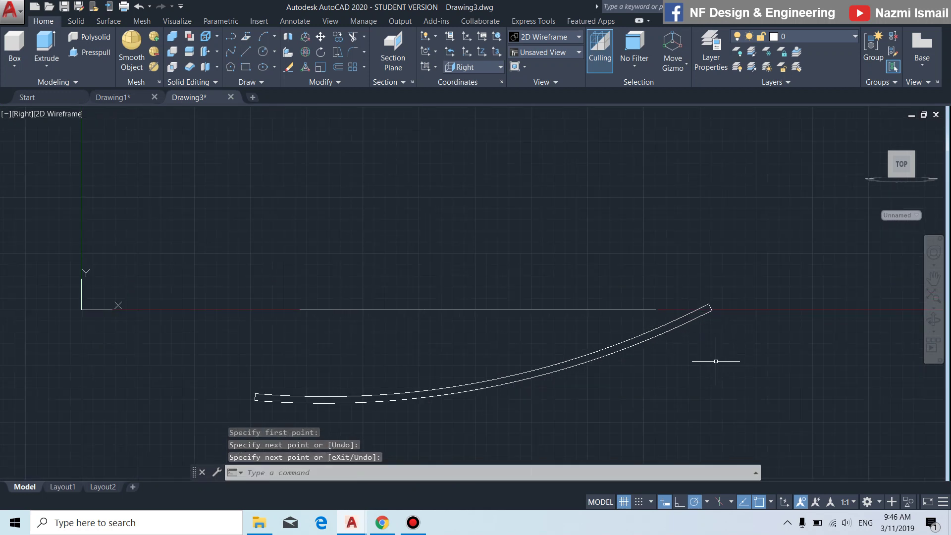
pyautogui.press('Escape')
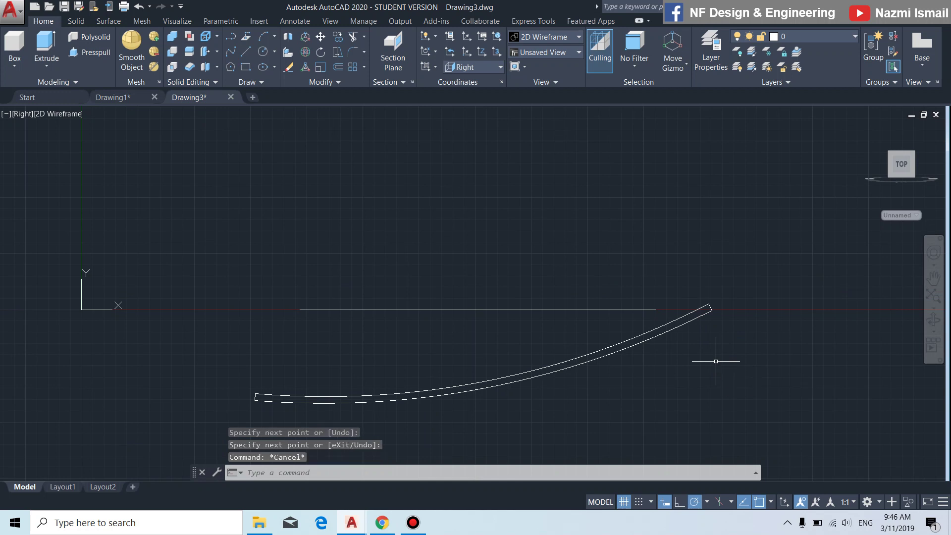
# Step: Join the two arcs and two end lines into a single closed polyline
pyautogui.write('j')
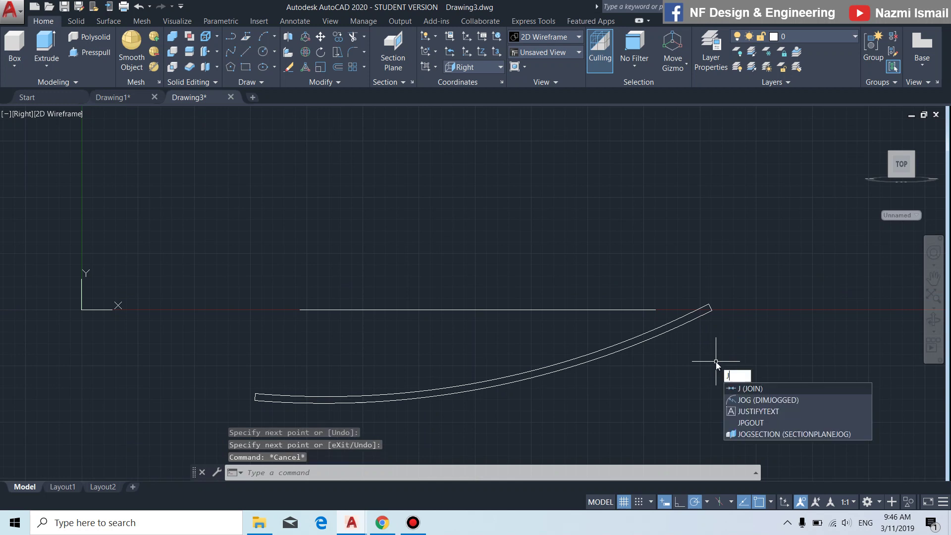
pyautogui.press('Return')
pyautogui.click(744, 348)
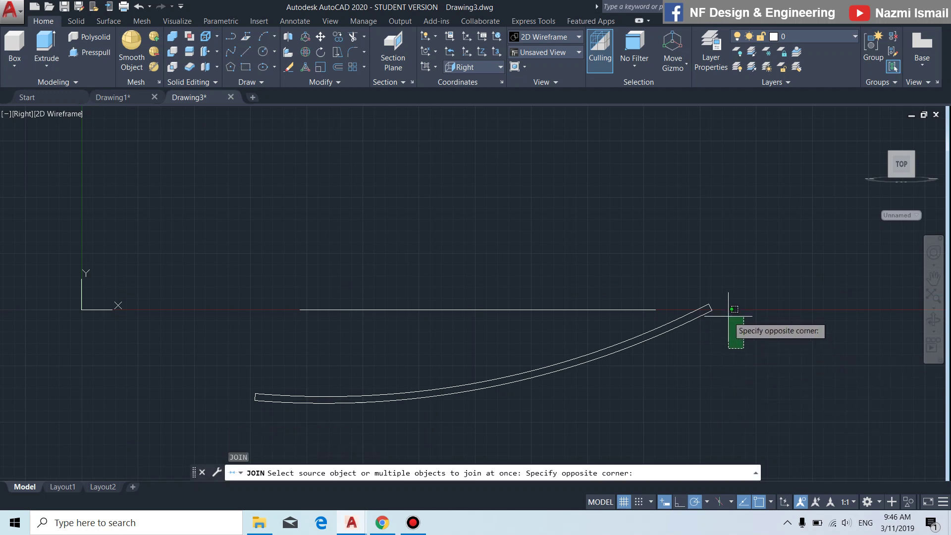
pyautogui.click(697, 277)
pyautogui.click(294, 422)
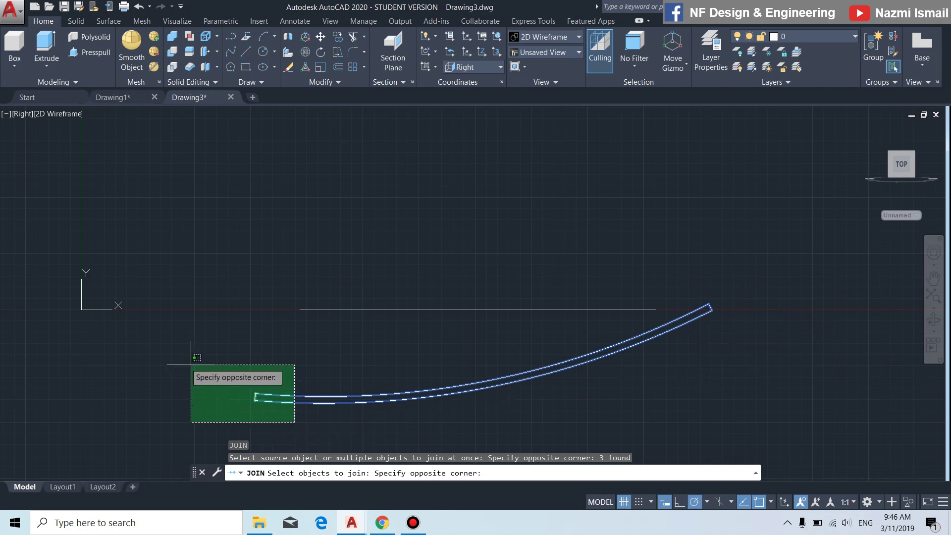
pyautogui.click(191, 365)
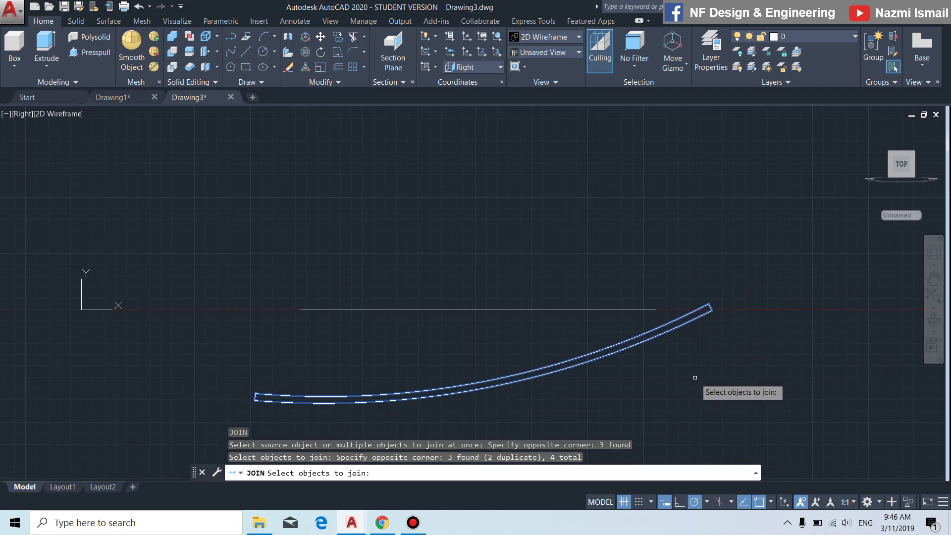
pyautogui.press('Return')
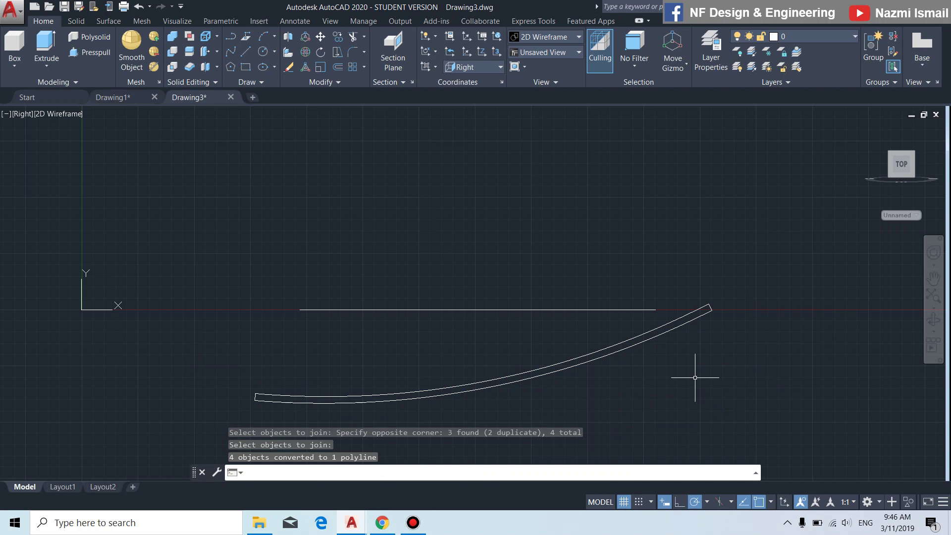
# Step: Select the joined polyline to verify it, then deselect and recentre the view
pyautogui.click(709, 314)
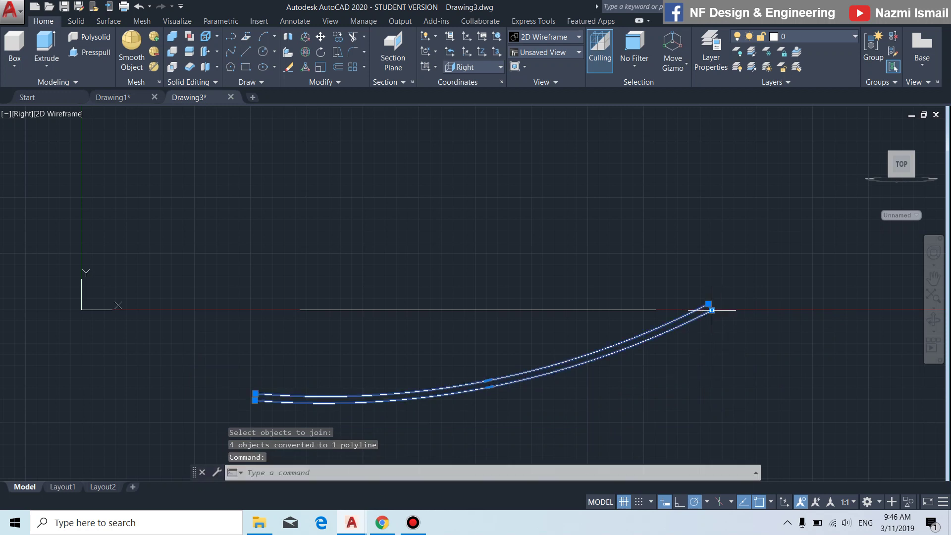
pyautogui.scroll(8, 709, 315)
pyautogui.scroll(-6, 794, 345)
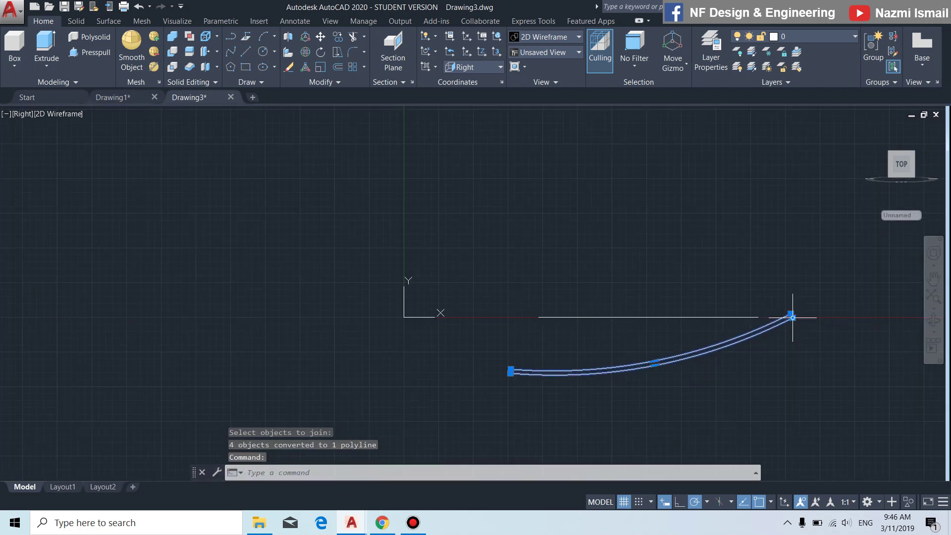
pyautogui.scroll(5, 537, 382)
pyautogui.press('Escape')
pyautogui.scroll(-6, 471, 329)
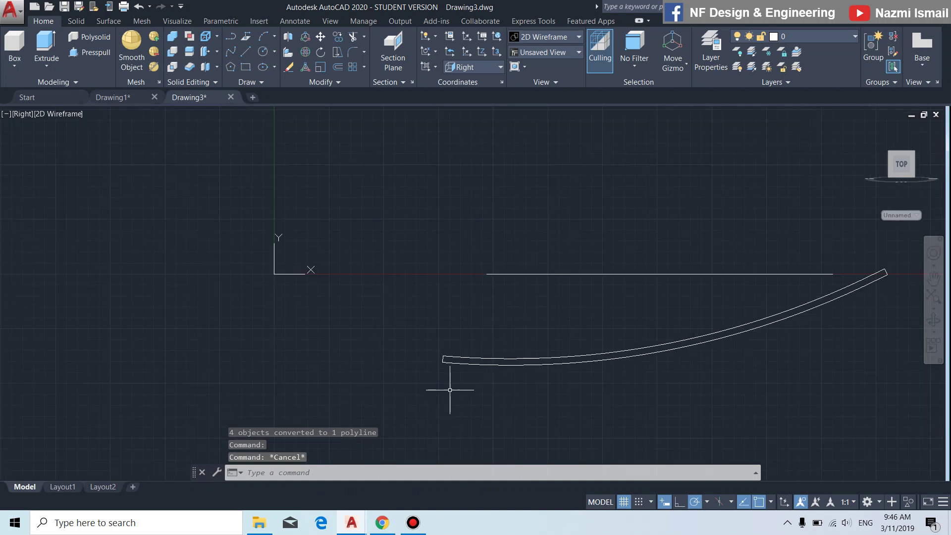
pyautogui.moveTo(659, 402); pyautogui.dragTo(502, 386, button='middle')
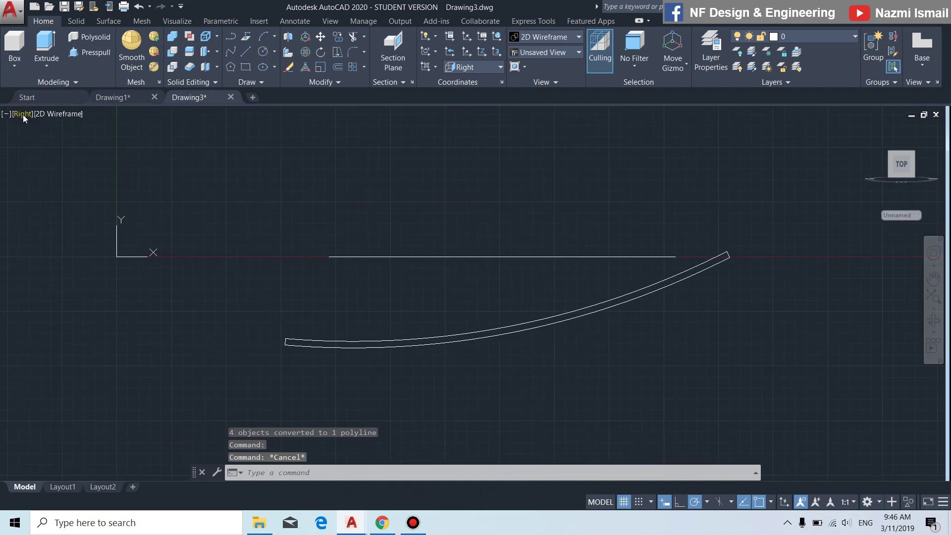
# Step: Switch the viewport to SW Isometric and centre the geometry
pyautogui.click(23, 115)
pyautogui.click(69, 212)
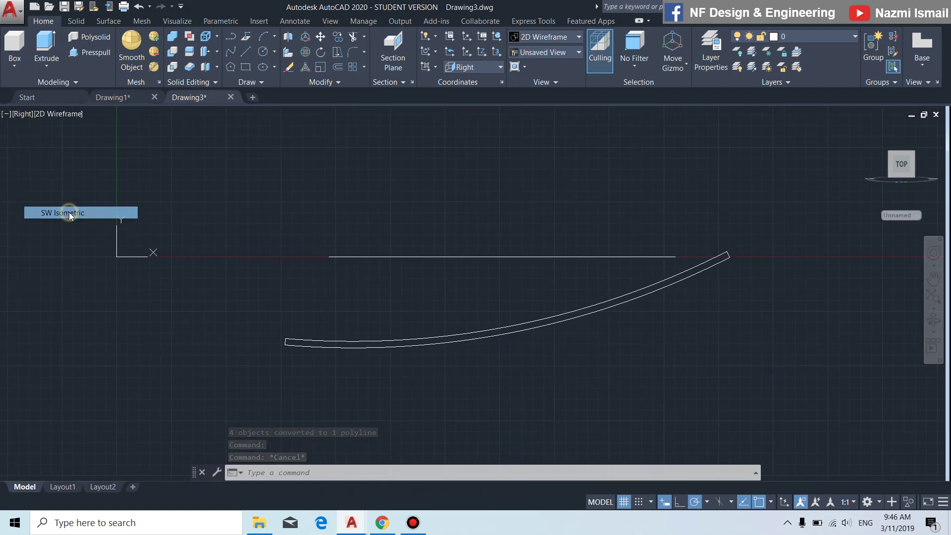
pyautogui.scroll(-3, 376, 243)
pyautogui.scroll(2, 439, 247)
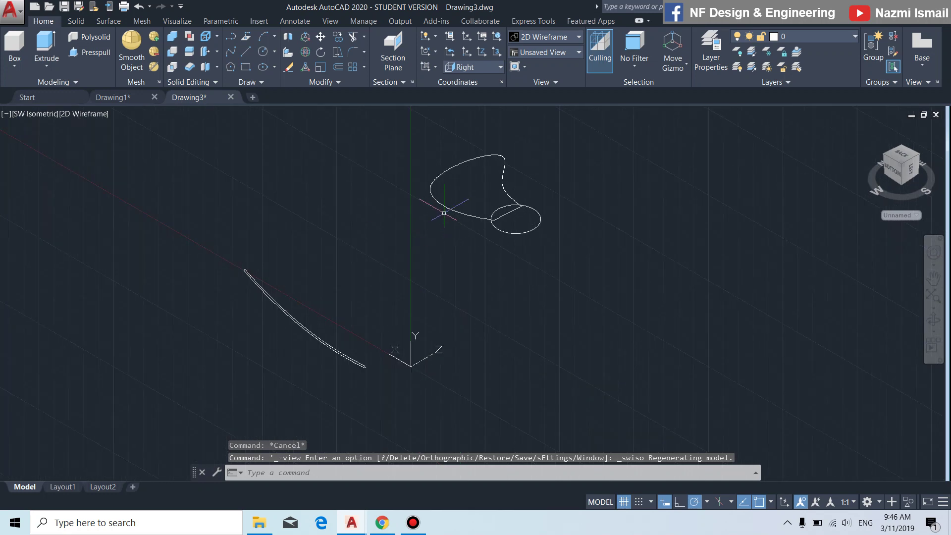
pyautogui.moveTo(444, 213); pyautogui.dragTo(462, 254, button='middle')
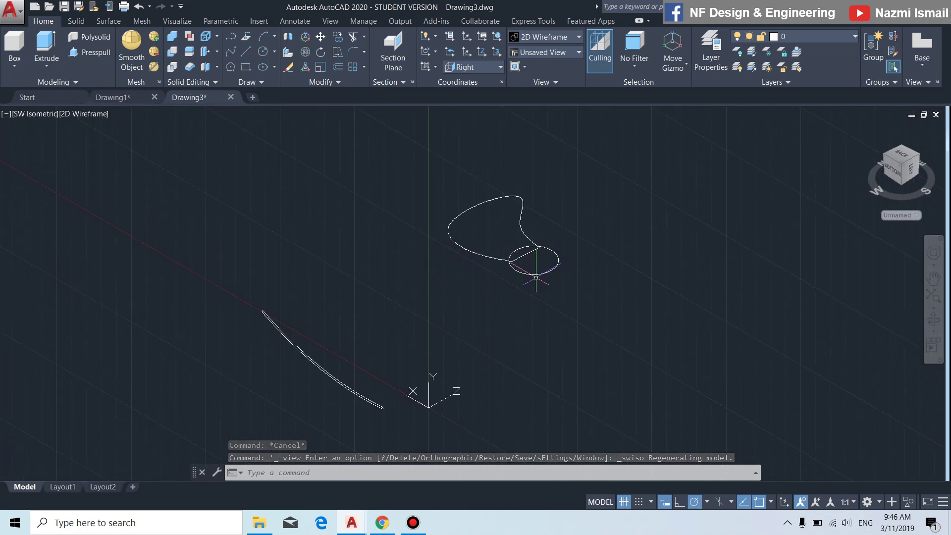
# Step: Hide the hub circle using Isolate > Hide Objects
pyautogui.click(545, 283)
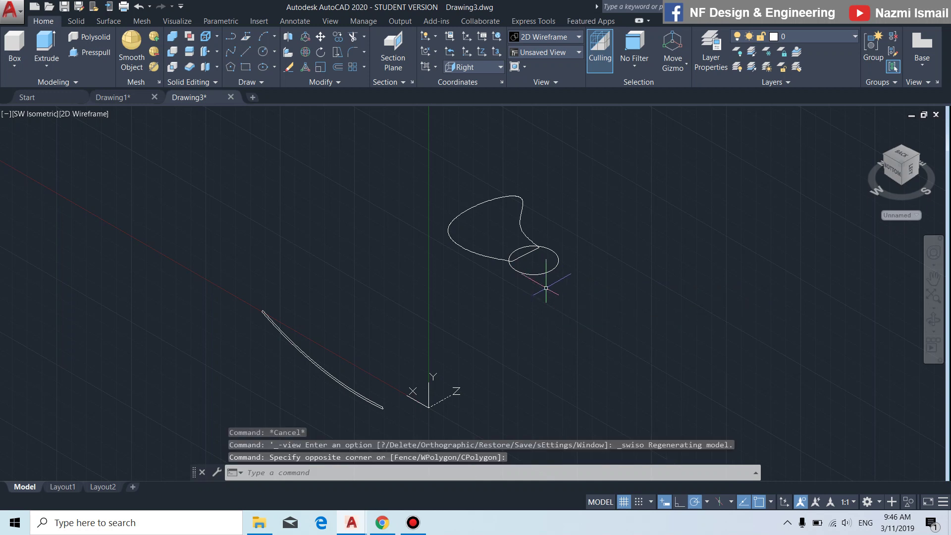
pyautogui.click(534, 256)
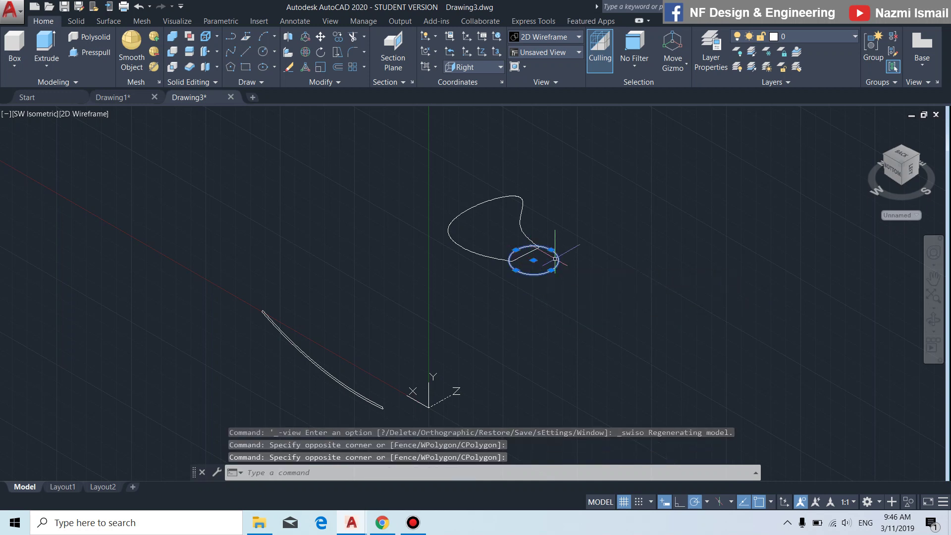
pyautogui.rightClick(637, 183)
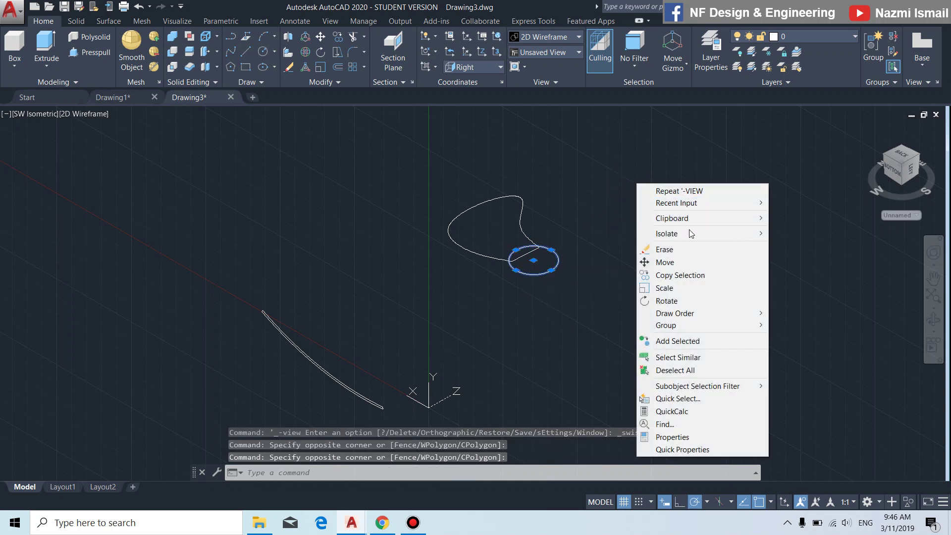
pyautogui.moveTo(737, 233)
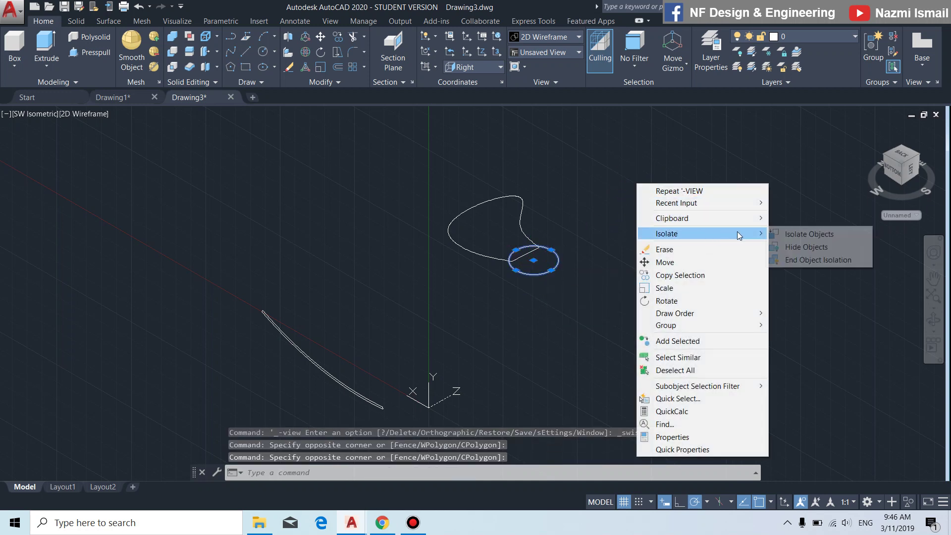
pyautogui.click(785, 247)
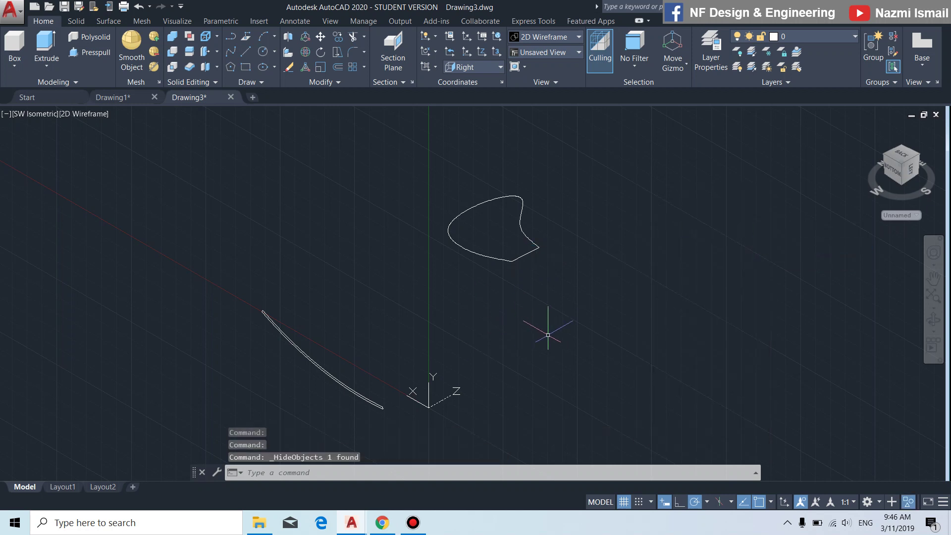
# Step: Extrude the closed blade outline into a tall solid and reset the UCS to World
pyautogui.write('ext')
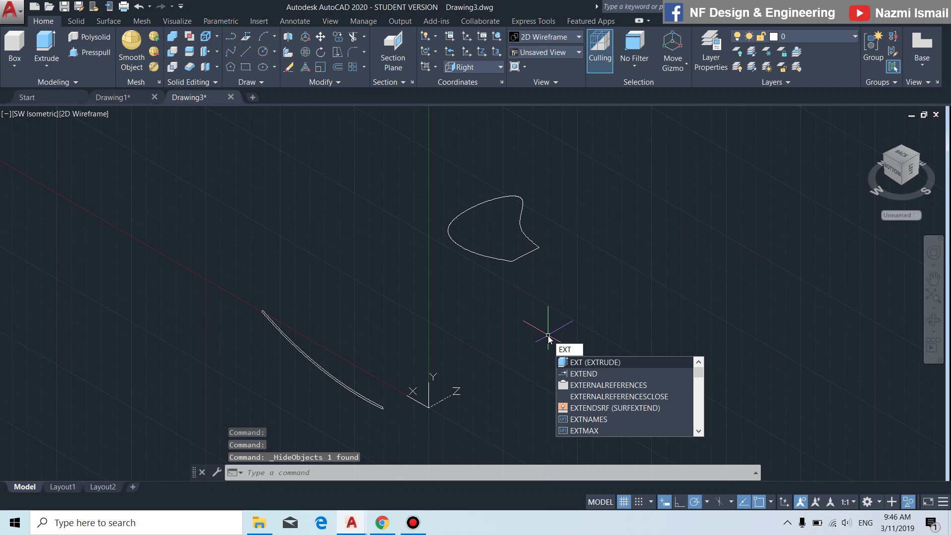
pyautogui.press('Return')
pyautogui.click(632, 312)
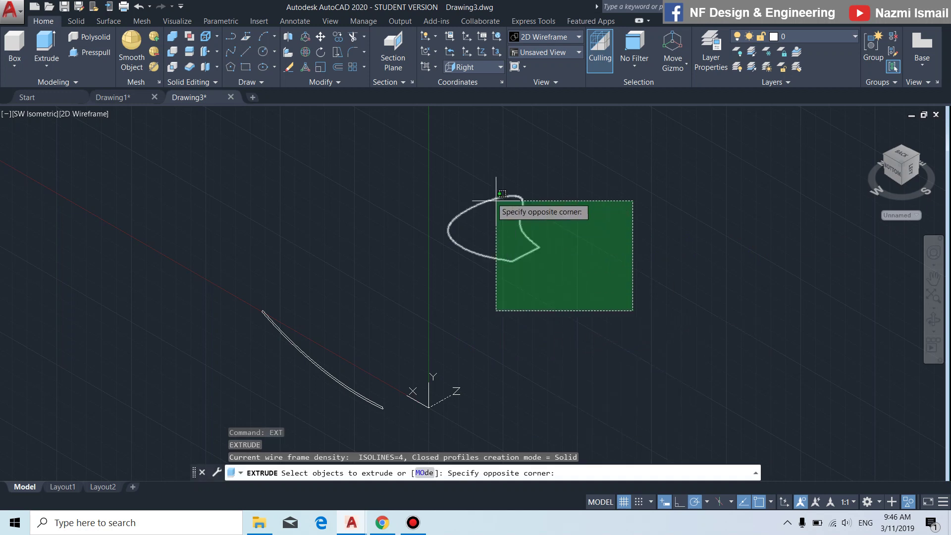
pyautogui.click(407, 151)
pyautogui.press('Return')
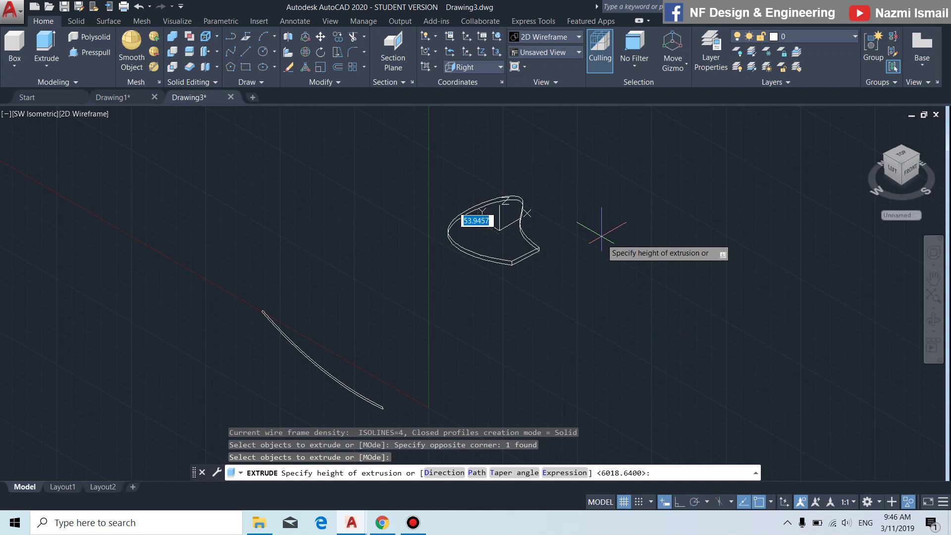
pyautogui.click(618, 440)
pyautogui.moveTo(615, 361); pyautogui.dragTo(607, 329, button='middle')
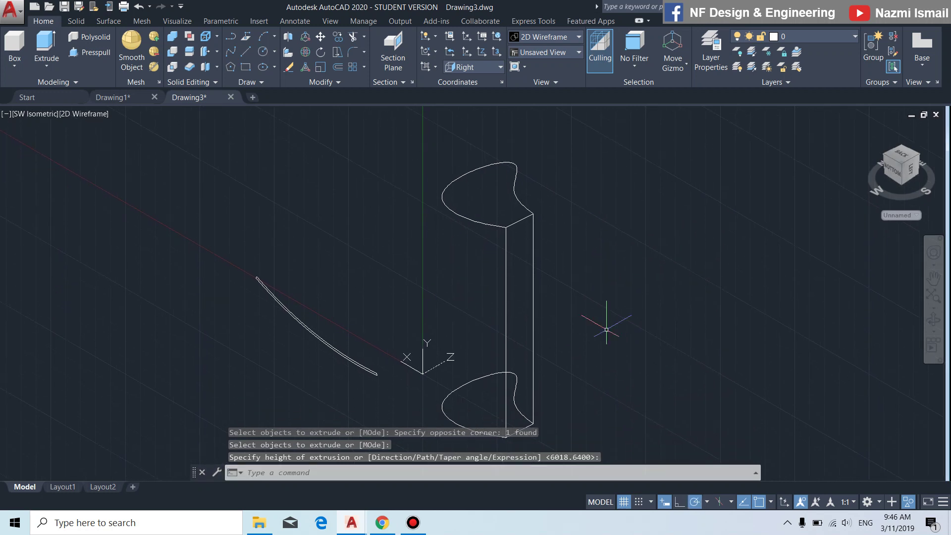
pyautogui.click(497, 37)
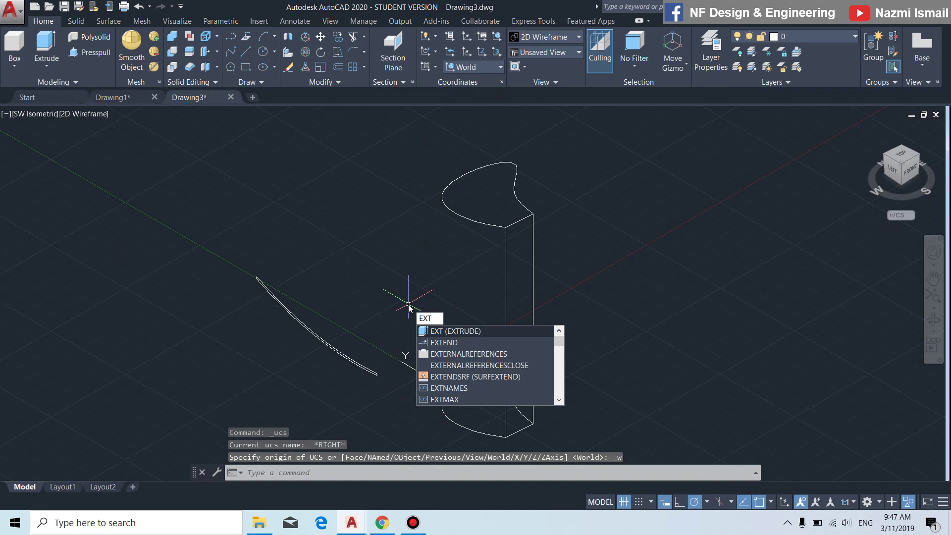
# Step: Extrude the curved arc into a wide sheet crossing the blade solid
pyautogui.press('Return')
pyautogui.click(188, 248)
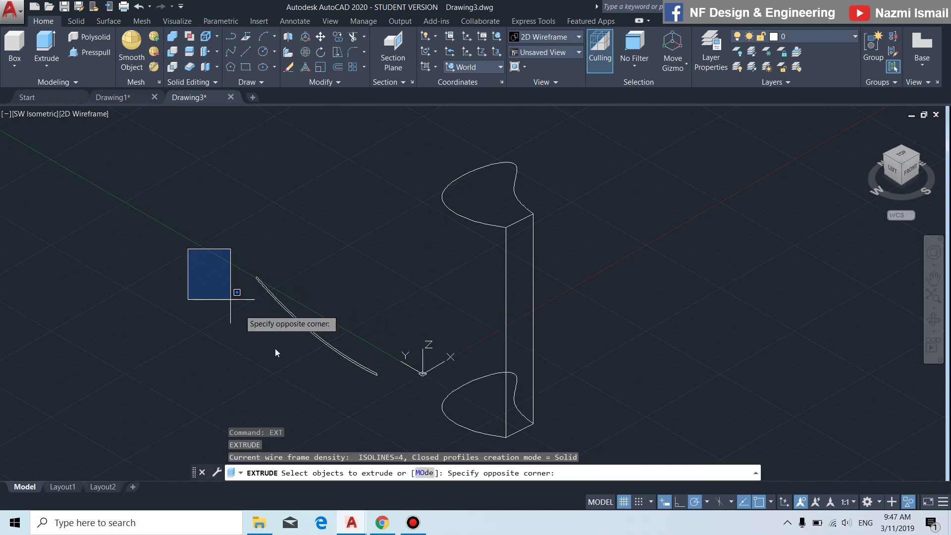
pyautogui.click(410, 419)
pyautogui.press('Return')
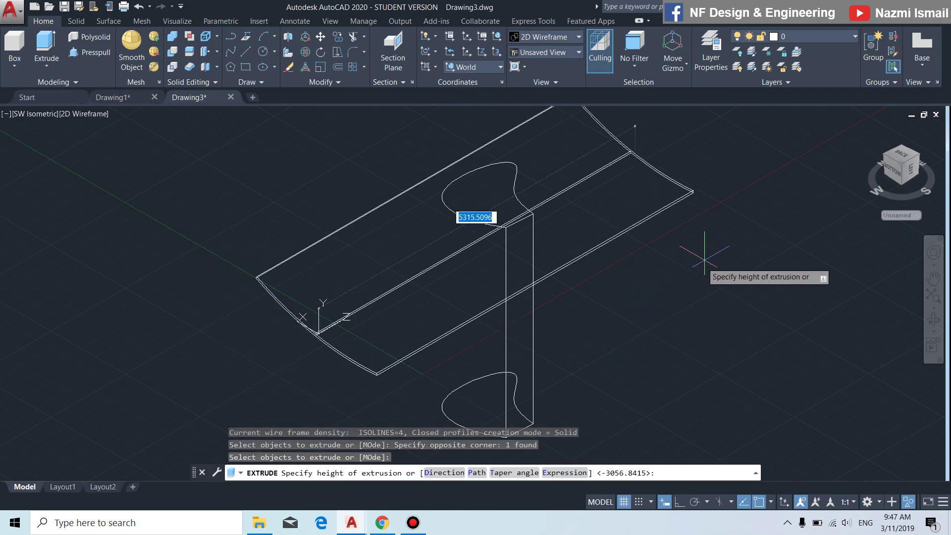
pyautogui.click(733, 314)
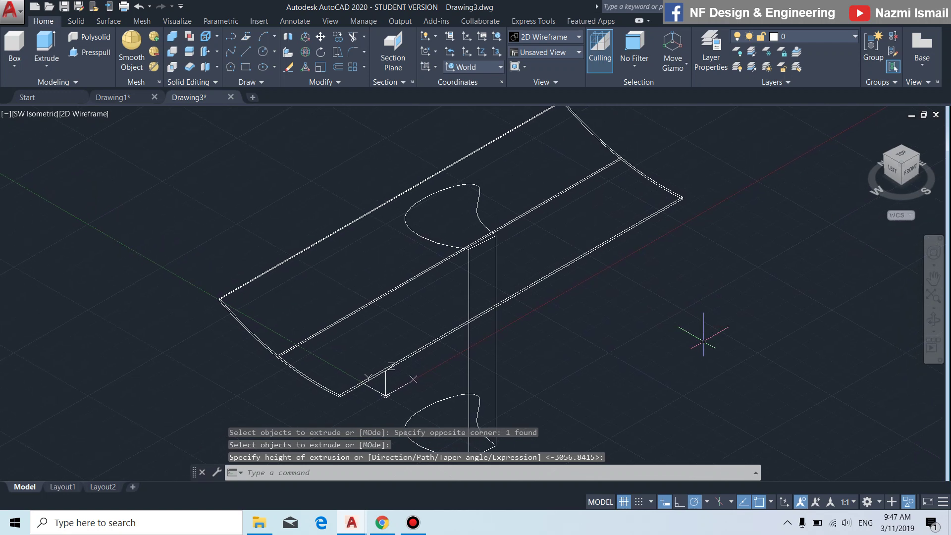
pyautogui.moveTo(704, 342)
pyautogui.keyDown('shift'); pyautogui.mouseDown(button='middle')
pyautogui.moveTo(525, 281)
pyautogui.moveTo(484, 346)
pyautogui.moveTo(427, 261)
pyautogui.moveTo(522, 316)
pyautogui.mouseUp(button='middle'); pyautogui.keyUp('shift')
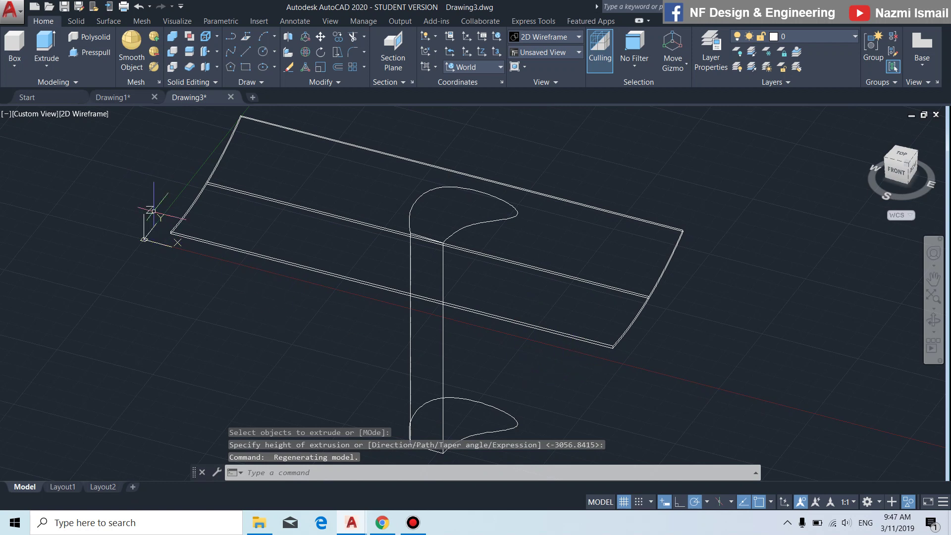
# Step: Switch to Shaded with Edges visual style and turn the grid off
pyautogui.click(90, 115)
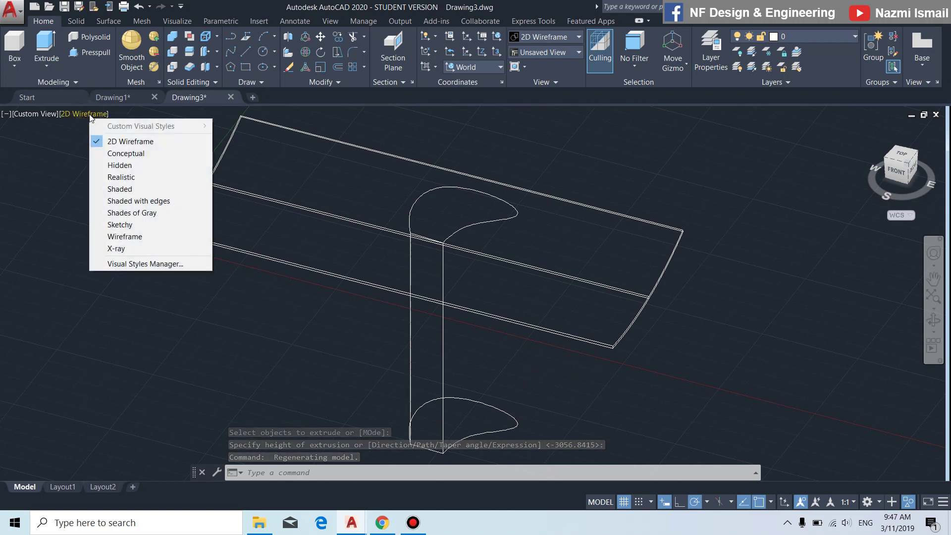
pyautogui.click(129, 201)
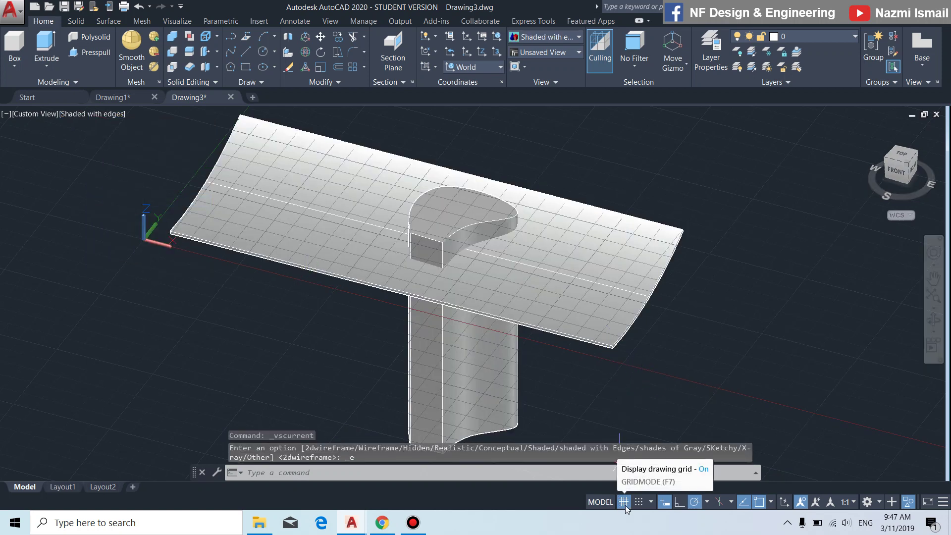
pyautogui.click(623, 501)
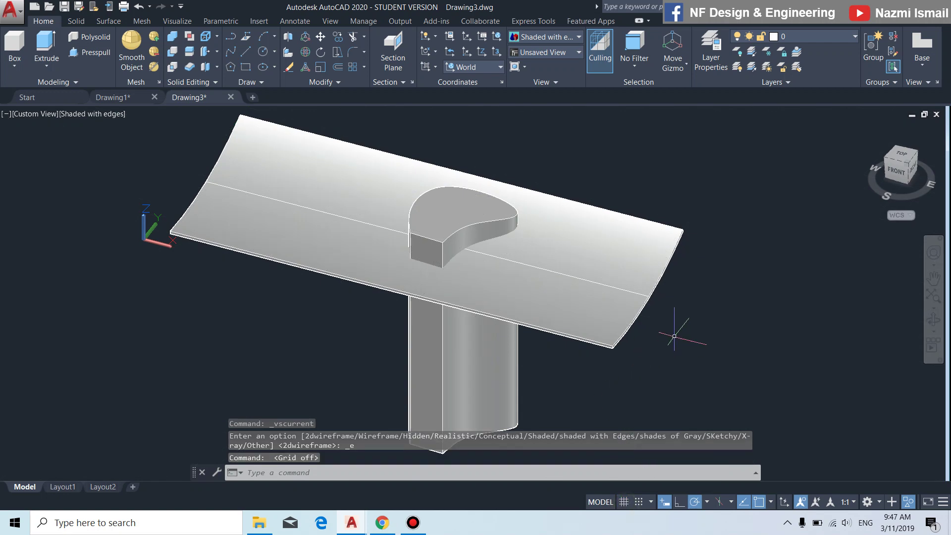
pyautogui.moveTo(679, 328); pyautogui.dragTo(689, 335, button='middle')
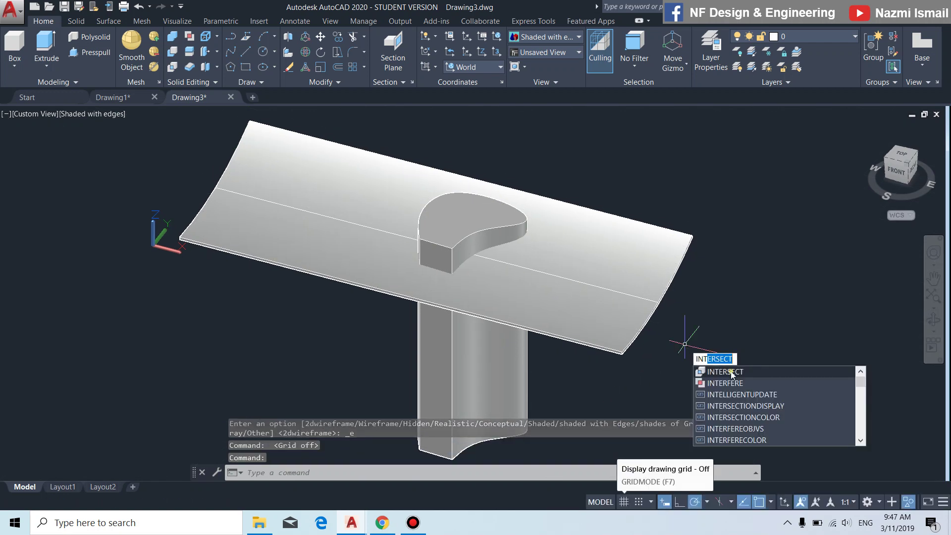
# Step: Intersect the curved sheet with the extruded solid to leave a thin curved blade
pyautogui.click(726, 373)
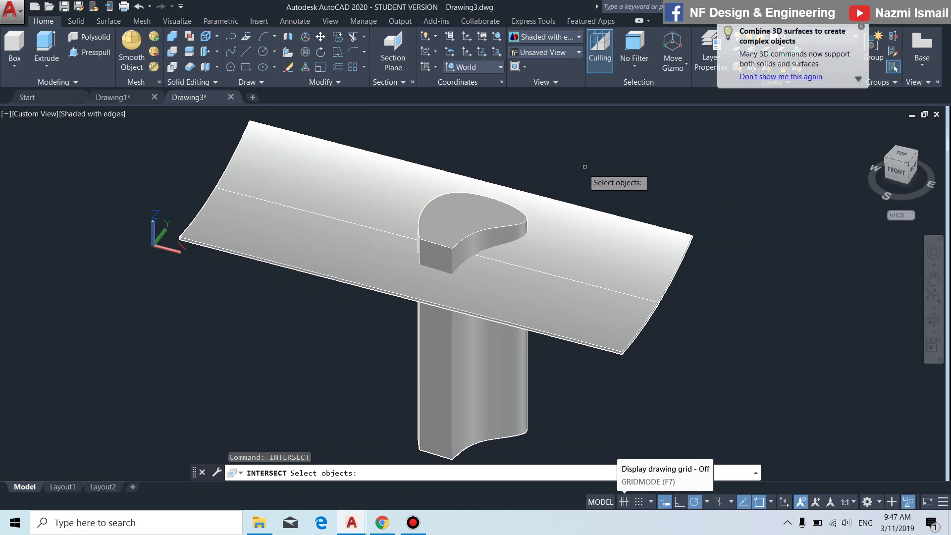
pyautogui.click(589, 247)
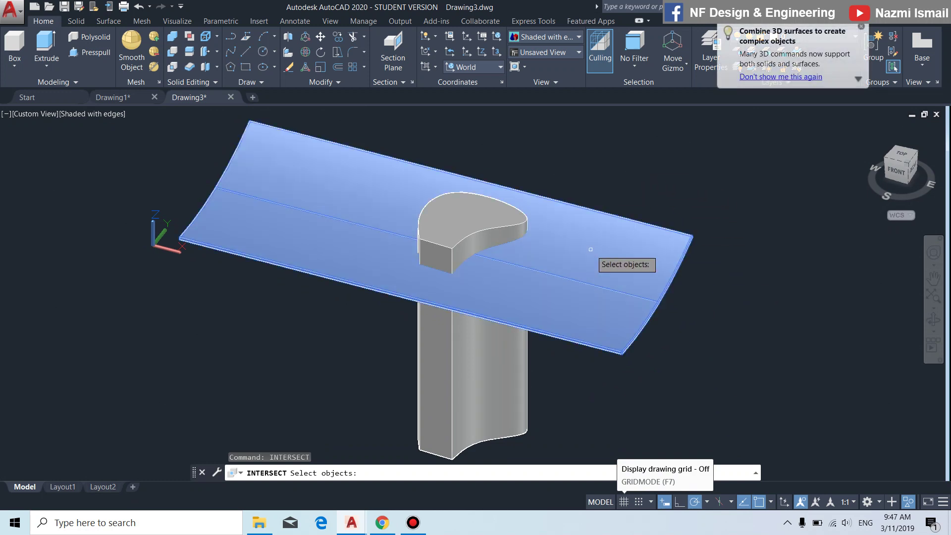
pyautogui.click(480, 208)
pyautogui.press('Return')
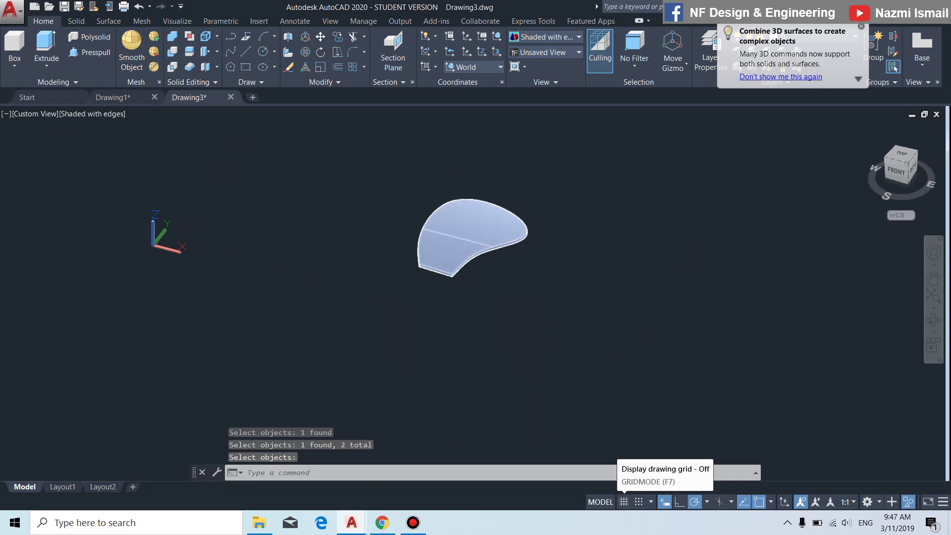
pyautogui.scroll(2, 569, 262)
pyautogui.keyDown('shift'); pyautogui.moveTo(668, 361); pyautogui.dragTo(617, 345, button='middle'); pyautogui.keyUp('shift')
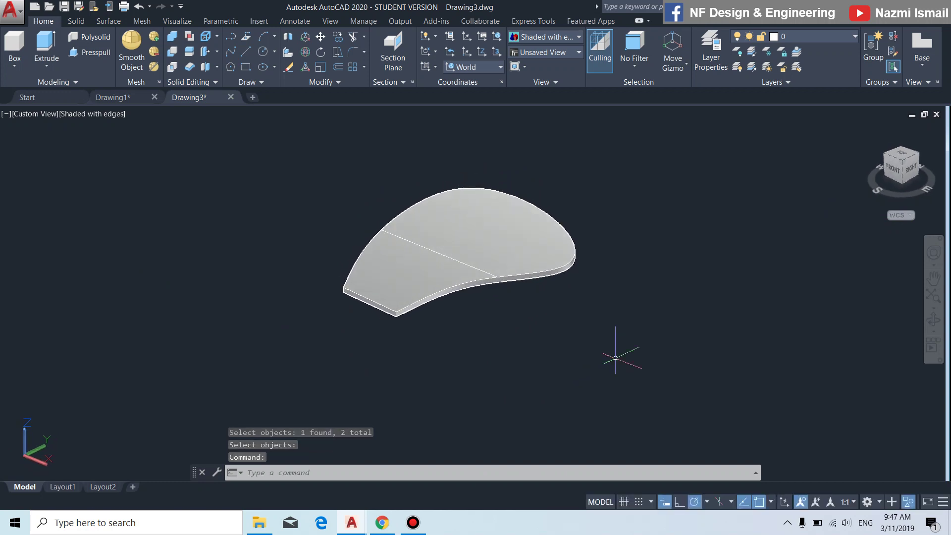
# Step: End object isolation so the hidden hub circle reappears
pyautogui.rightClick(660, 147)
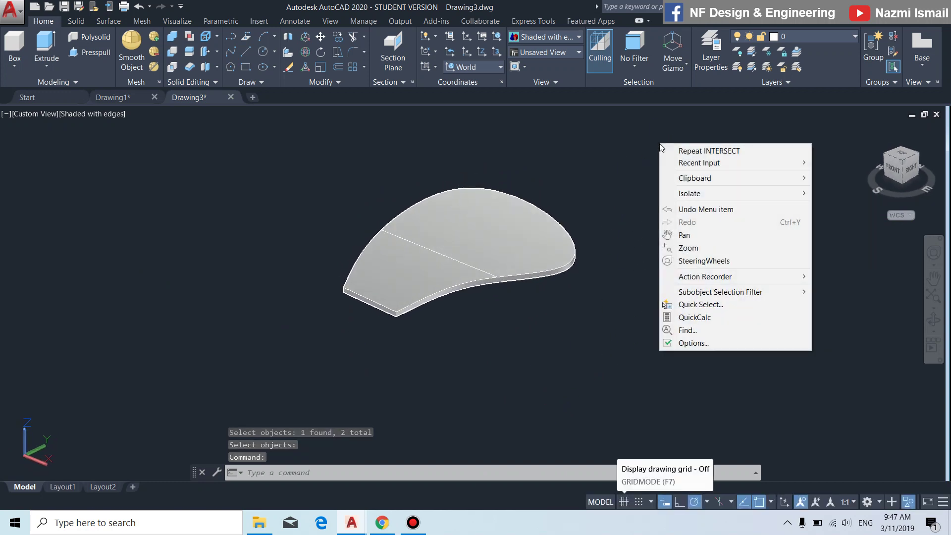
pyautogui.moveTo(732, 193)
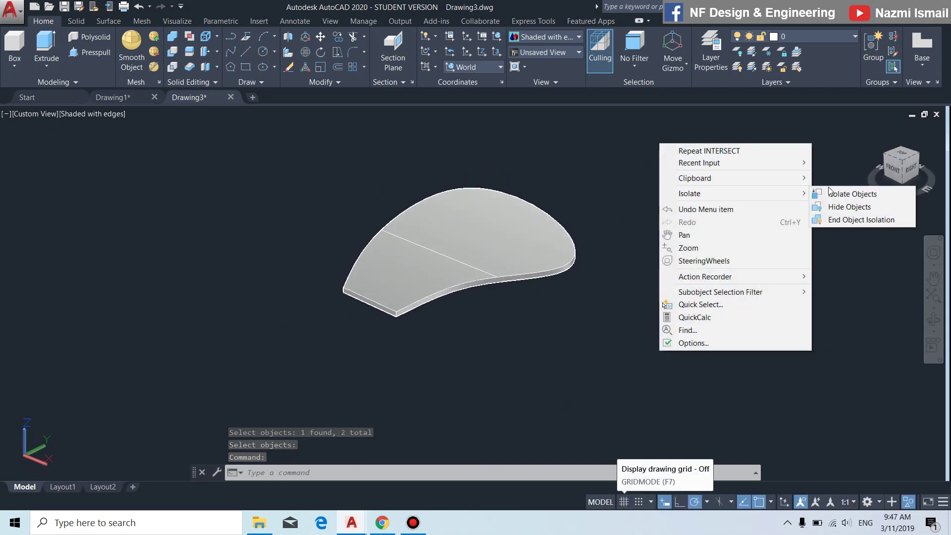
pyautogui.click(848, 221)
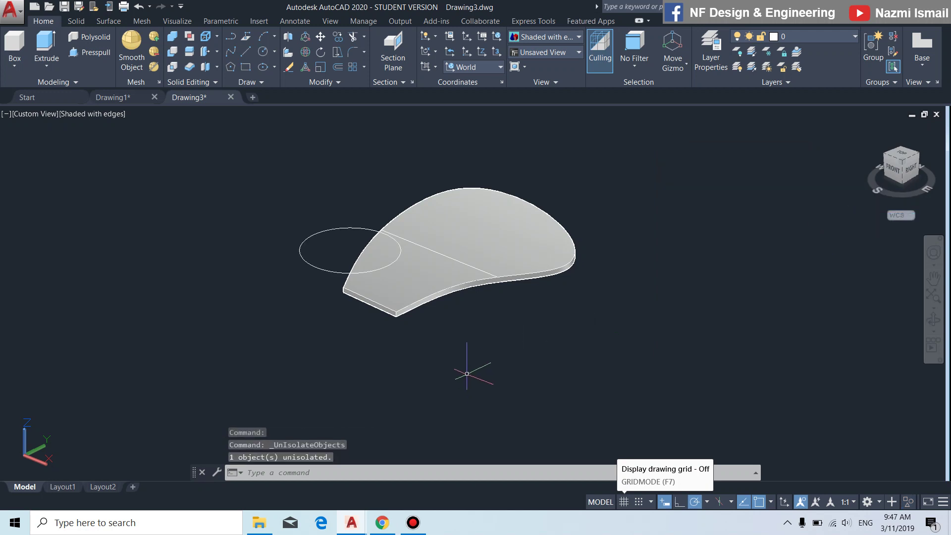
pyautogui.moveTo(464, 357); pyautogui.dragTo(505, 384, button='middle')
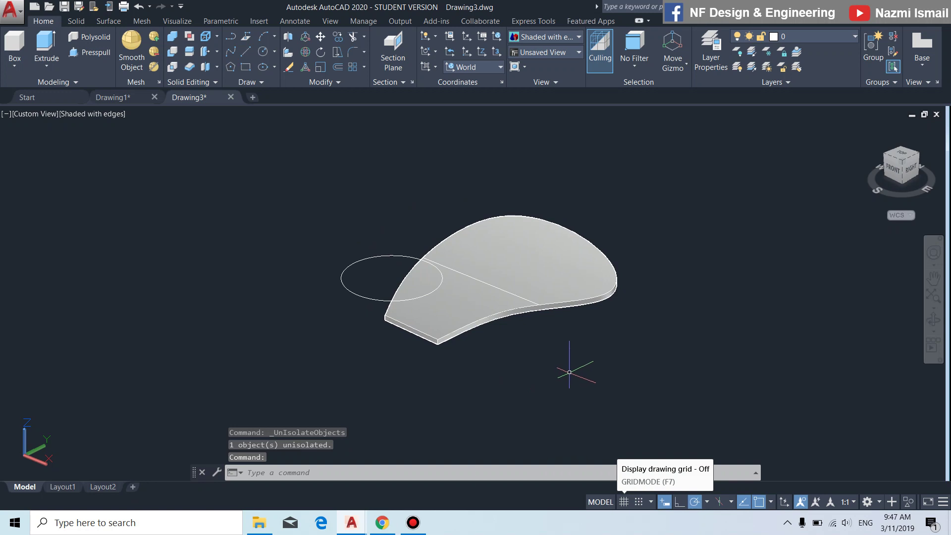
# Step: Move the window-selected blade from its corner so its narrow end sits on the ellipse
pyautogui.write('m')
pyautogui.press('Return')
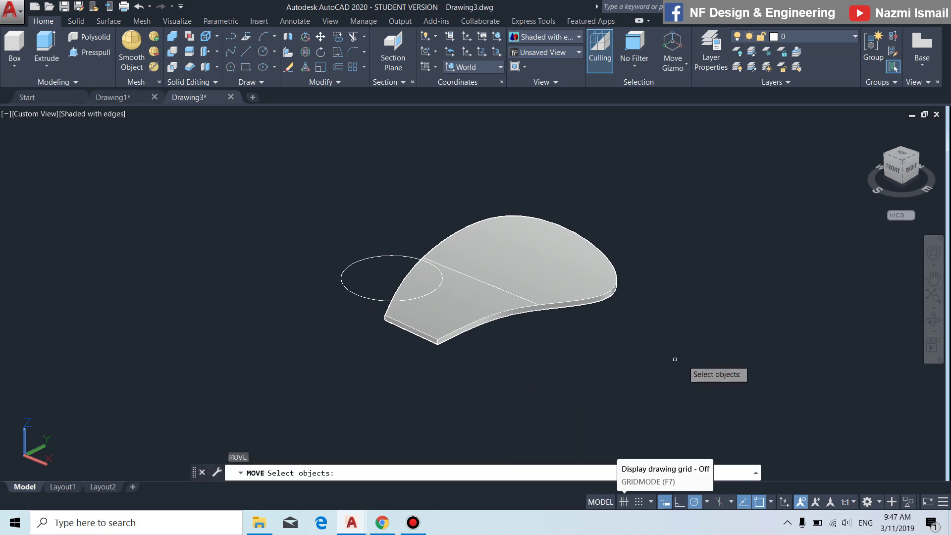
pyautogui.click(689, 359)
pyautogui.click(499, 187)
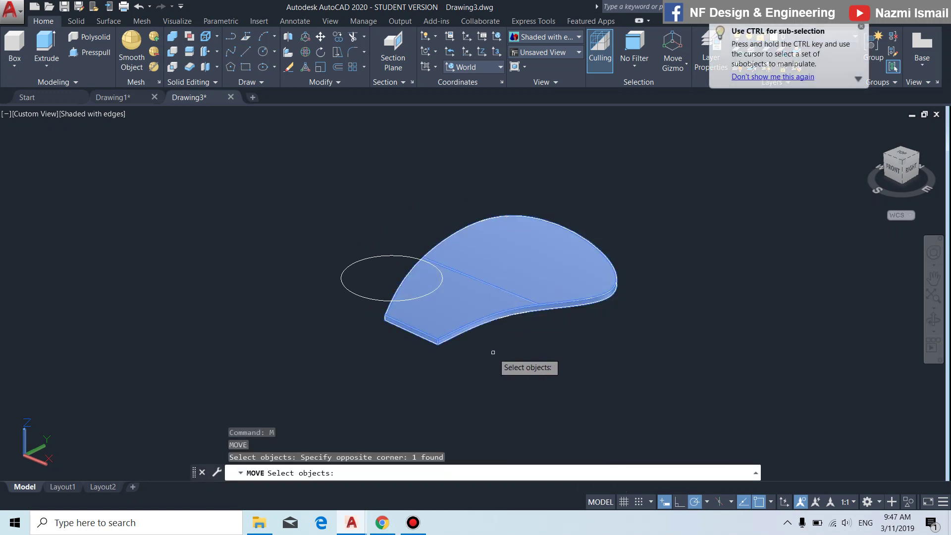
pyautogui.press('Return')
pyautogui.scroll(3, 403, 347)
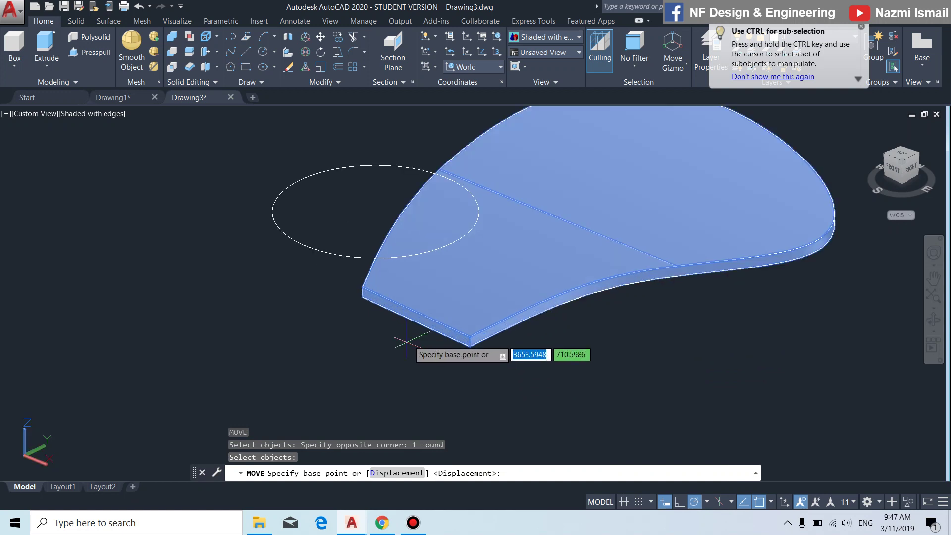
pyautogui.scroll(2, 419, 317)
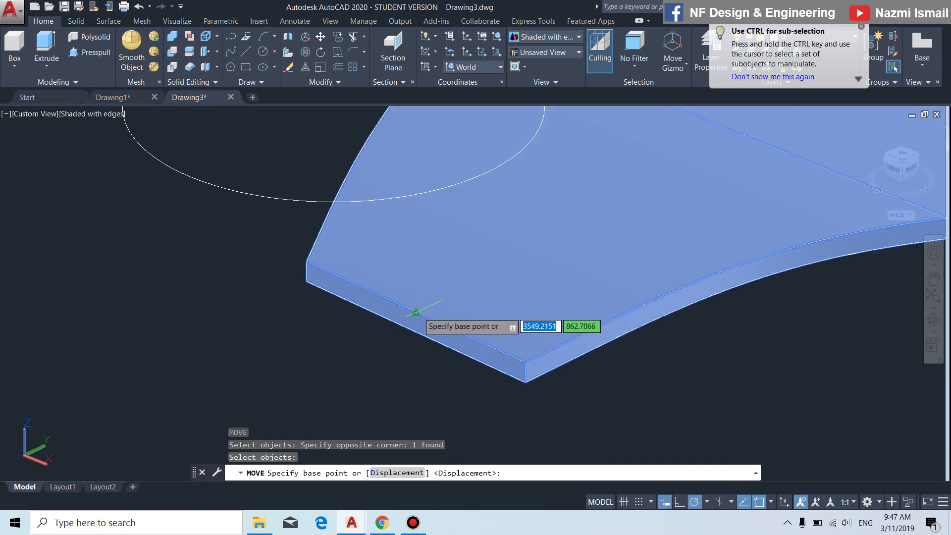
pyautogui.click(427, 301)
pyautogui.scroll(-3, 419, 372)
pyautogui.scroll(5, 489, 270)
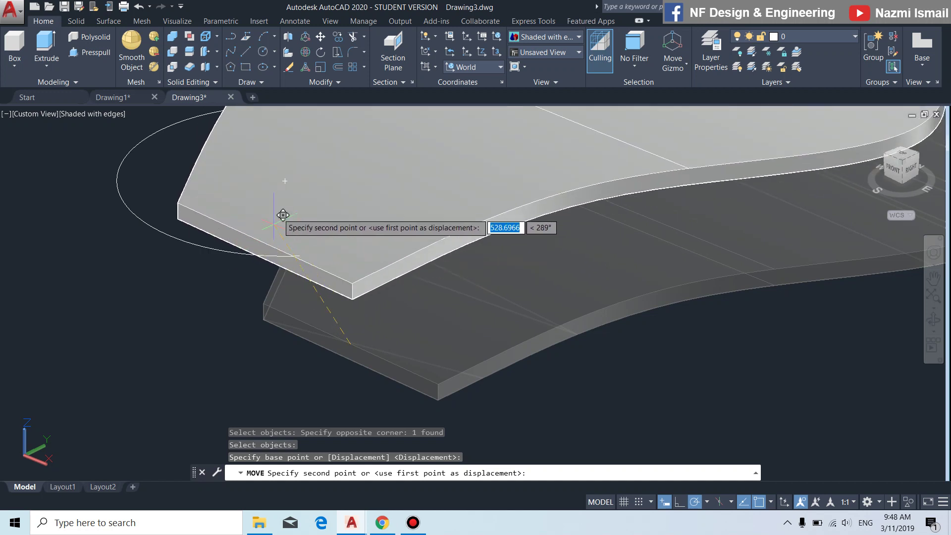
pyautogui.click(290, 179)
pyautogui.scroll(-4, 346, 257)
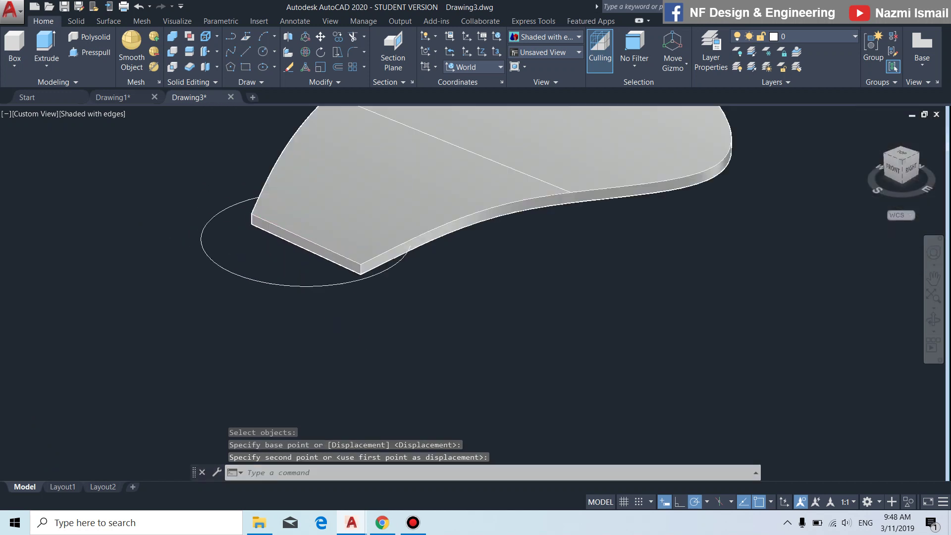
pyautogui.scroll(-4, 471, 334)
pyautogui.scroll(3, 461, 323)
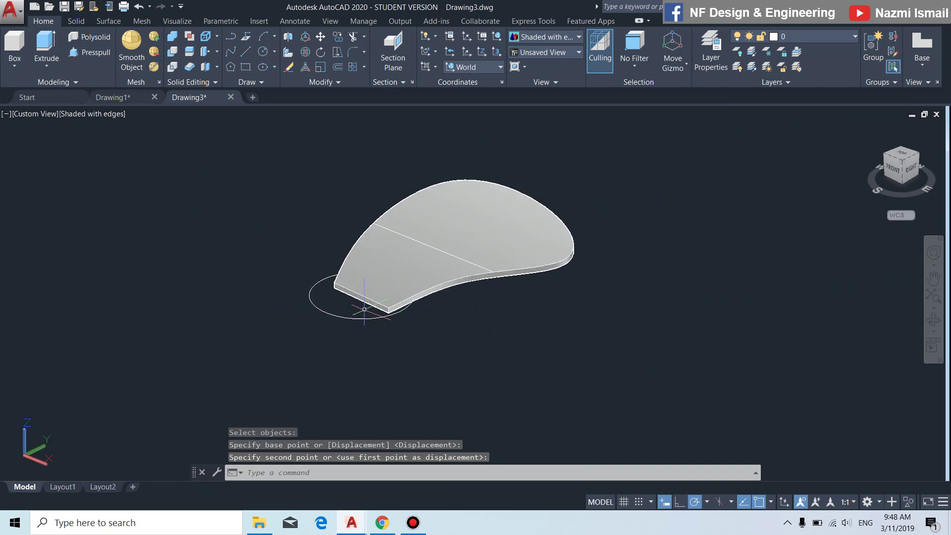
# Step: Switch to the Right view and centre the curved blade on screen
pyautogui.click(34, 115)
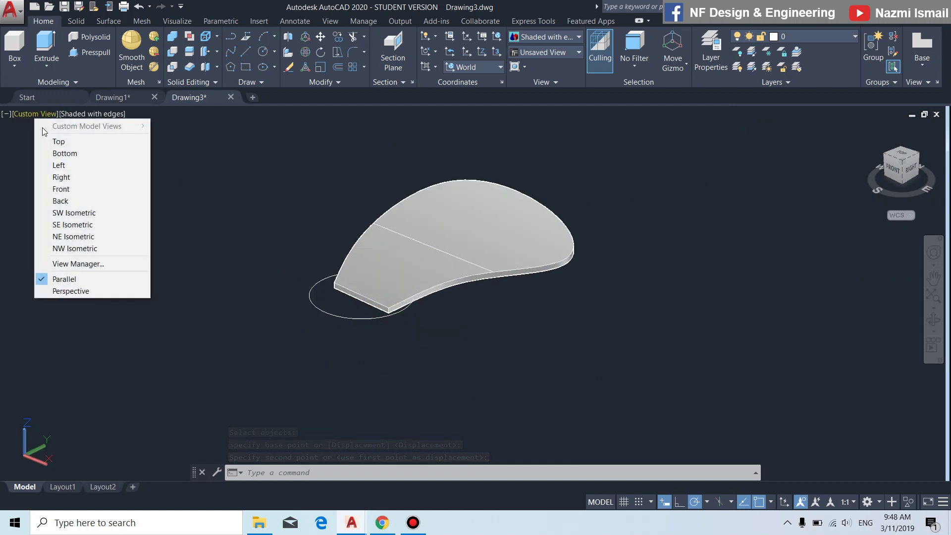
pyautogui.click(62, 177)
pyautogui.moveTo(442, 286); pyautogui.dragTo(484, 335, button='middle')
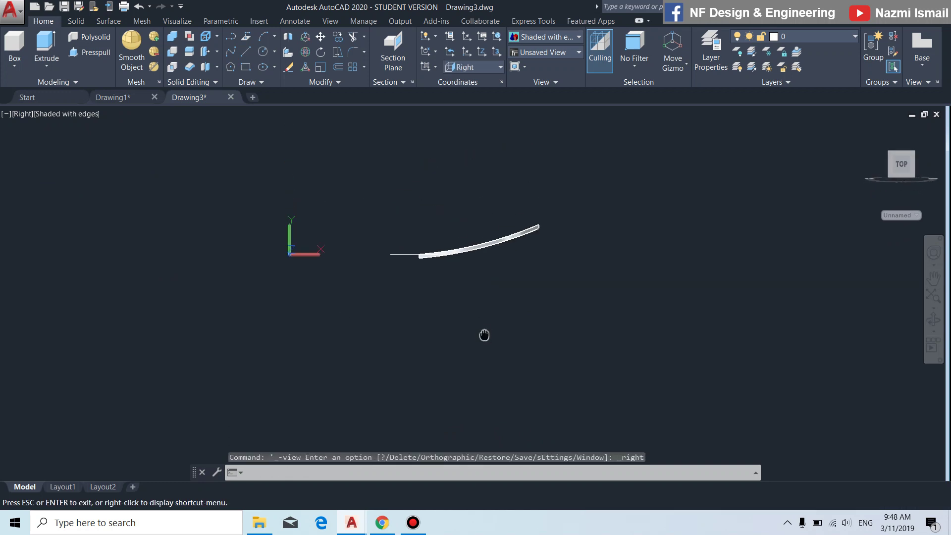
pyautogui.scroll(5, 495, 283)
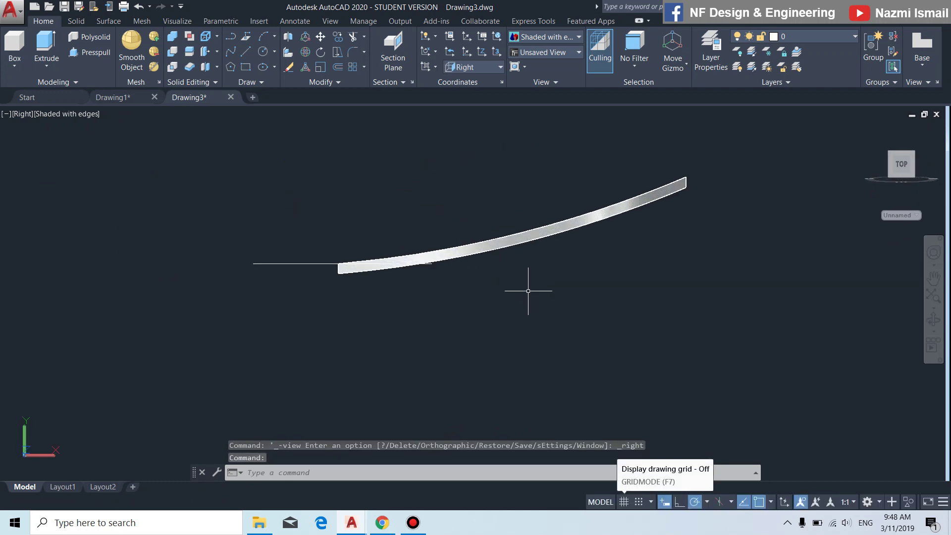
pyautogui.moveTo(553, 291); pyautogui.dragTo(534, 295, button='middle')
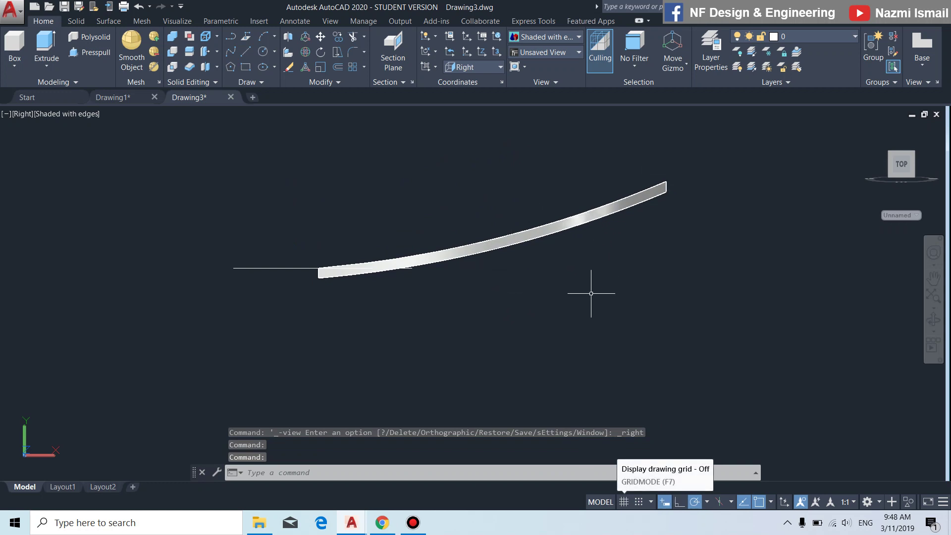
# Step: Start a 3D rotation of the blade about its left end, then cancel it
pyautogui.write('3')
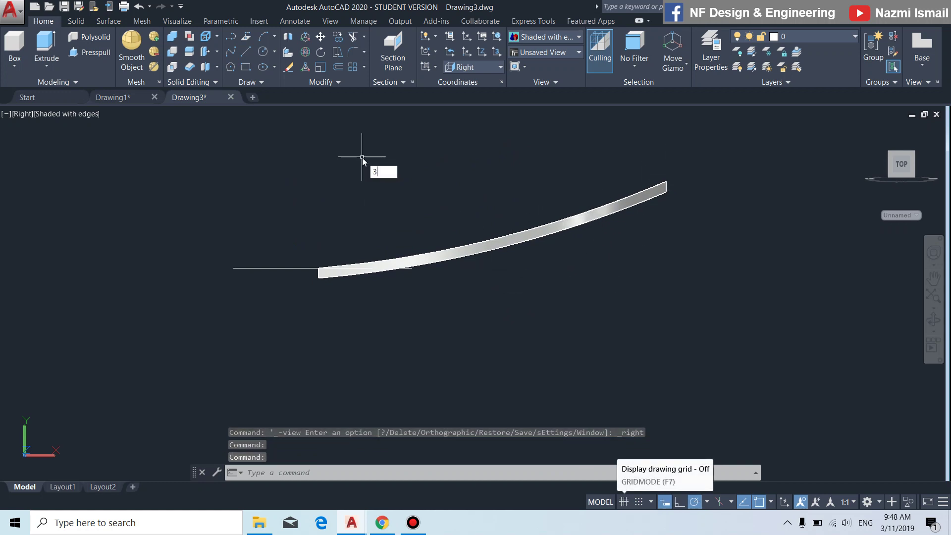
pyautogui.write('D')
pyautogui.click(405, 186)
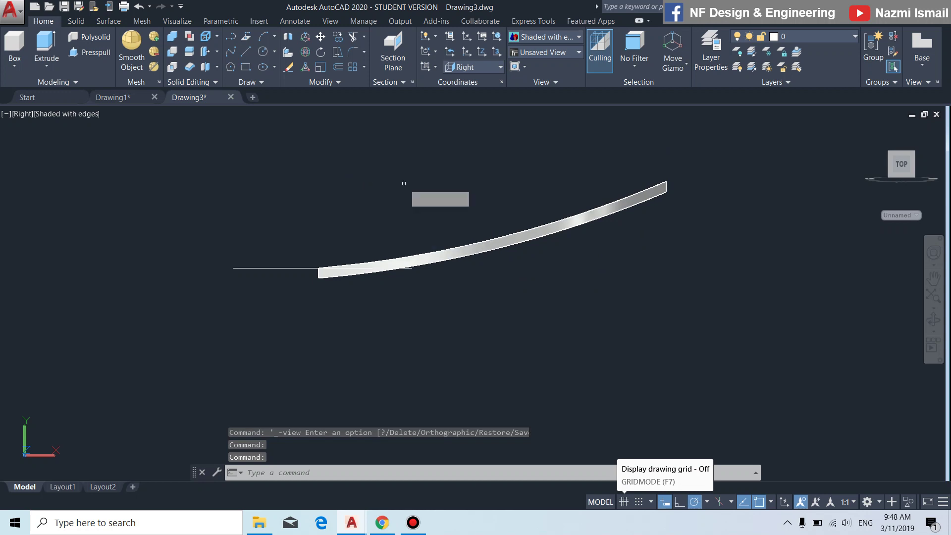
pyautogui.click(471, 252)
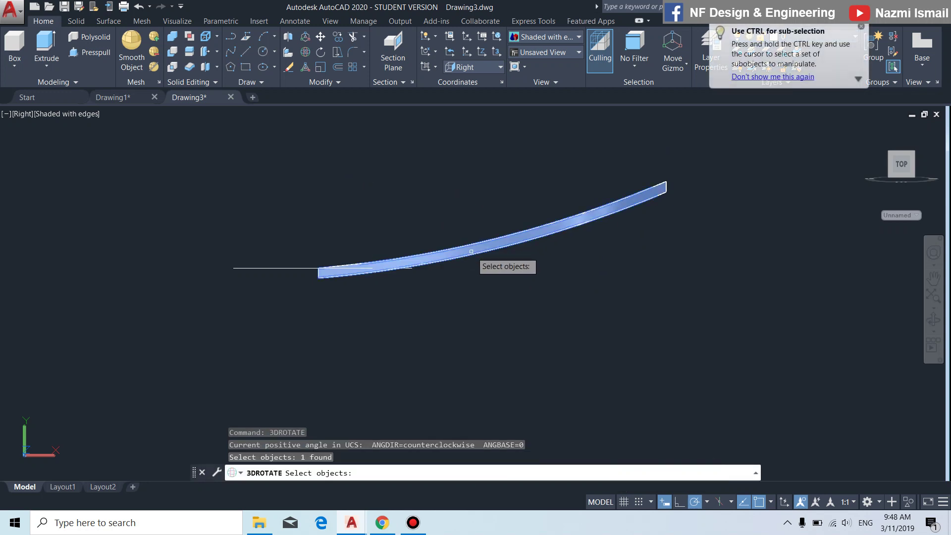
pyautogui.press('Return')
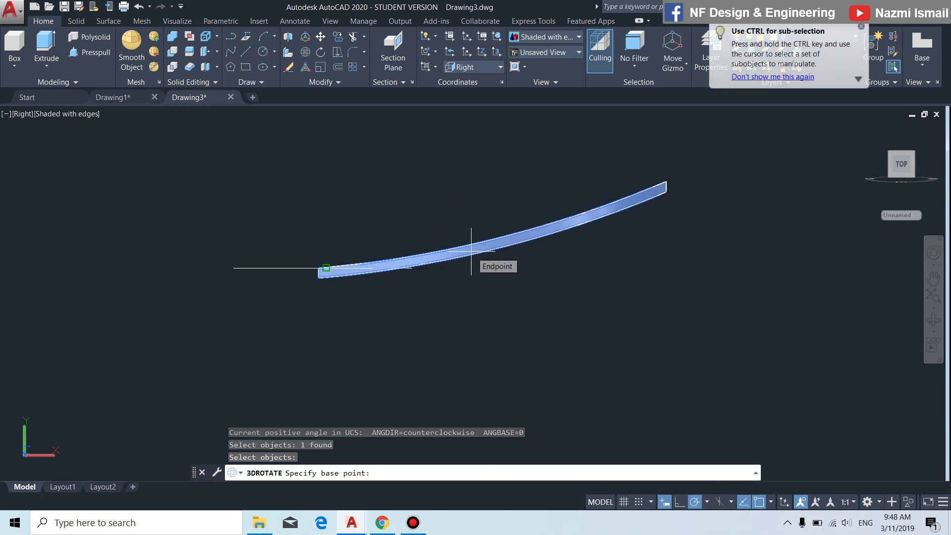
pyautogui.click(331, 268)
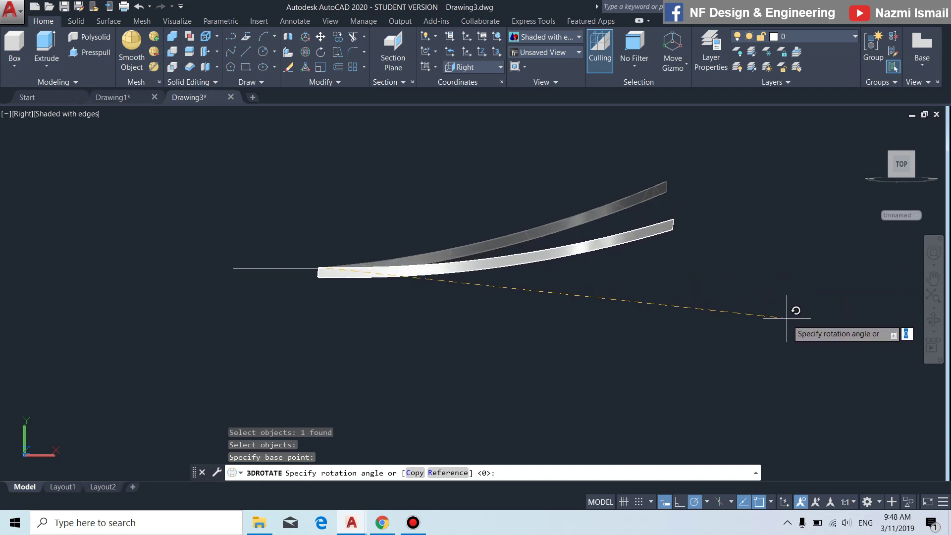
pyautogui.press('Return')
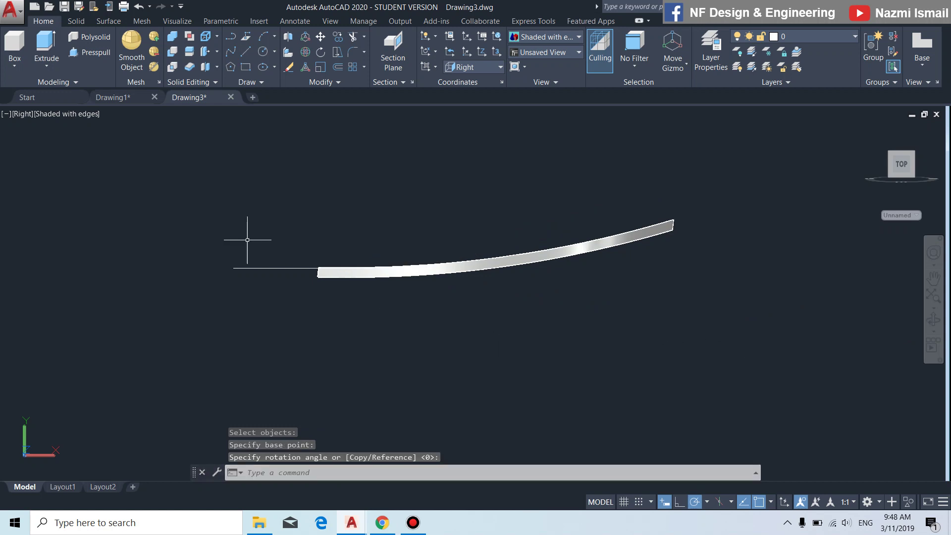
pyautogui.click(19, 117)
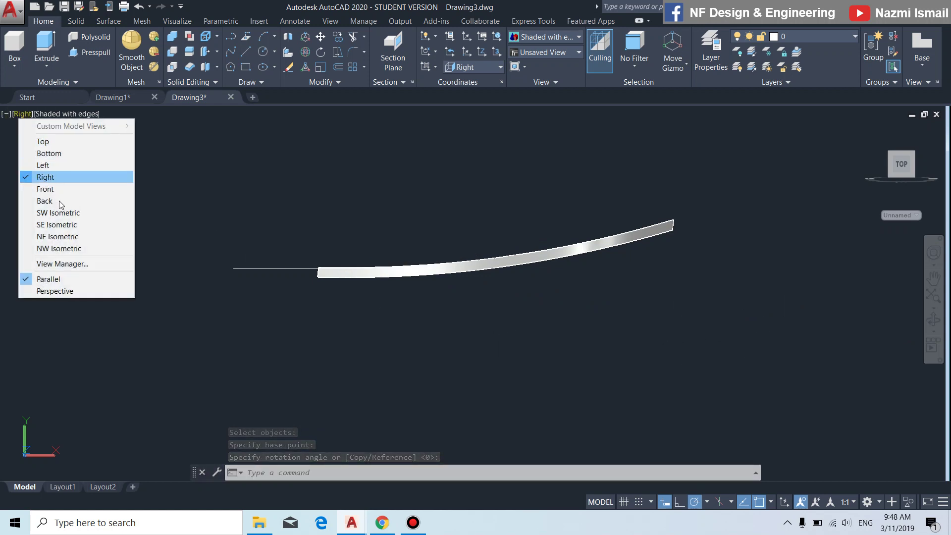
# Step: View the blade in SW Isometric, cancel the stray AR entry, and reset the UCS to World
pyautogui.click(51, 213)
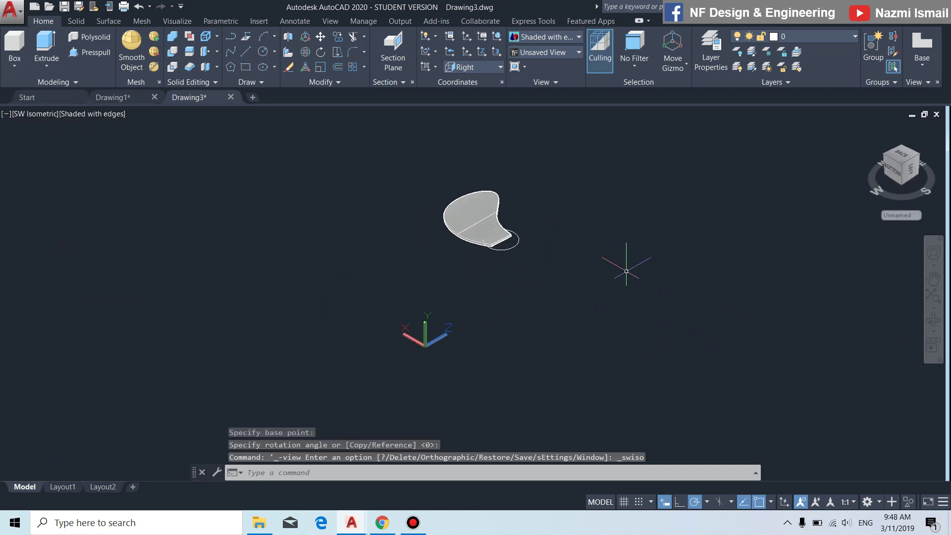
pyautogui.scroll(5, 501, 198)
pyautogui.keyDown('shift'); pyautogui.moveTo(495, 197); pyautogui.dragTo(524, 244, button='middle'); pyautogui.keyUp('shift')
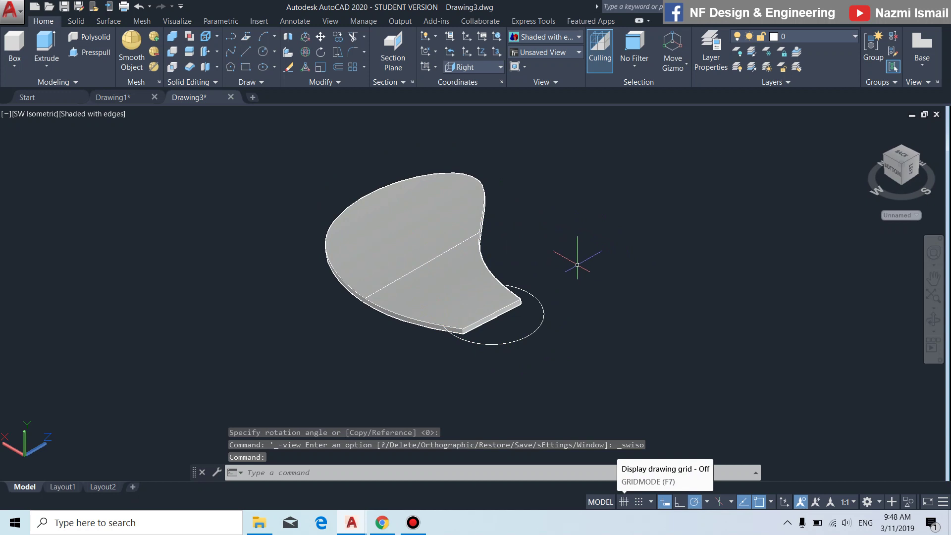
pyautogui.write('AR')
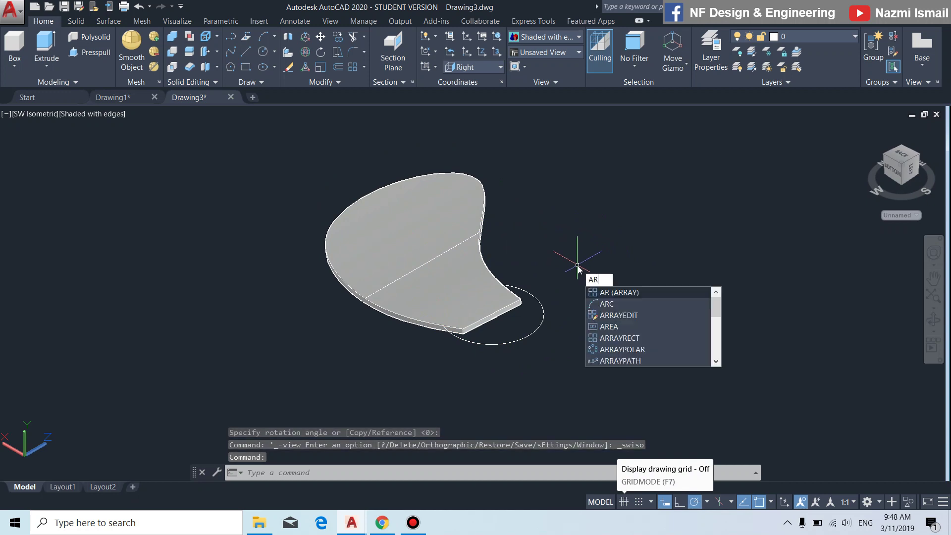
pyautogui.press('Escape')
pyautogui.press('Escape')
pyautogui.press('Escape')
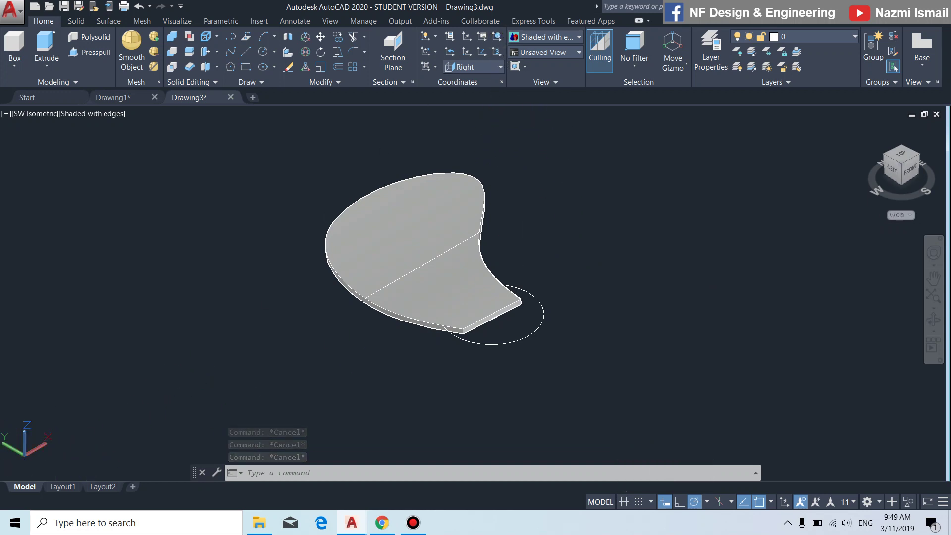
pyautogui.click(450, 35)
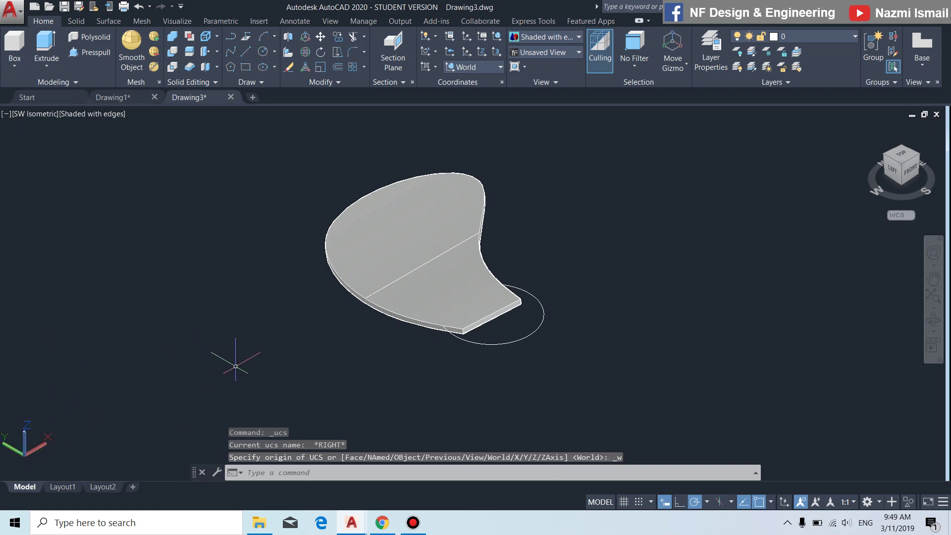
# Step: Polar-array the blade around the hub centre with 3 items filling 360°
pyautogui.write('ar')
pyautogui.press('Return')
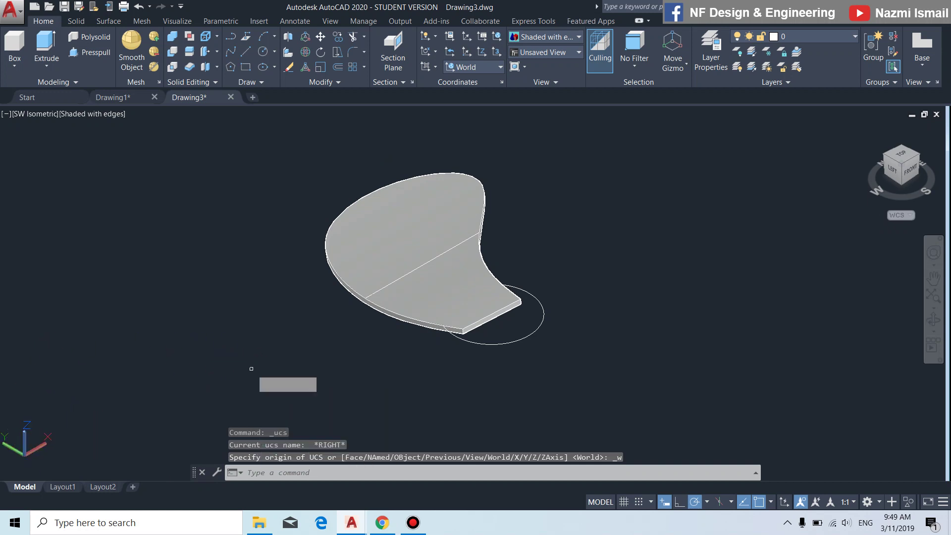
pyautogui.click(395, 218)
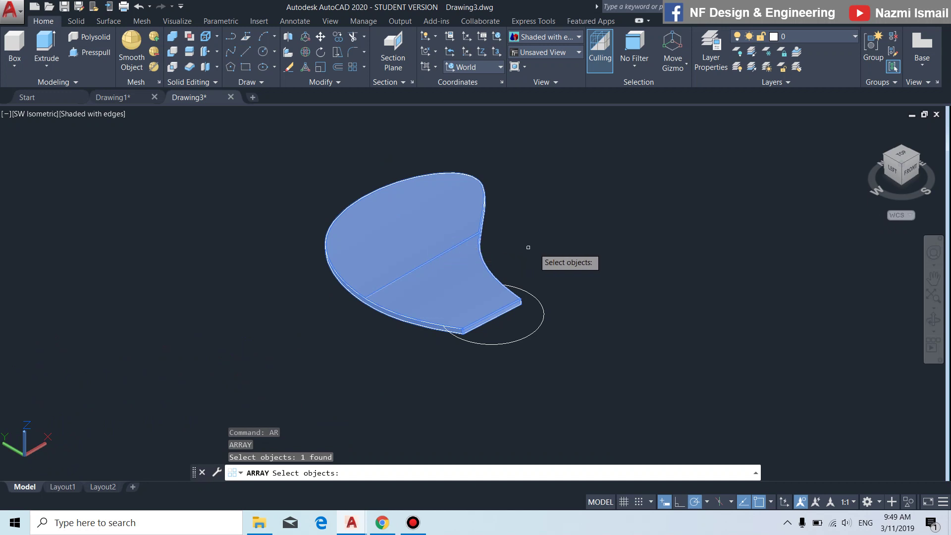
pyautogui.press('Return')
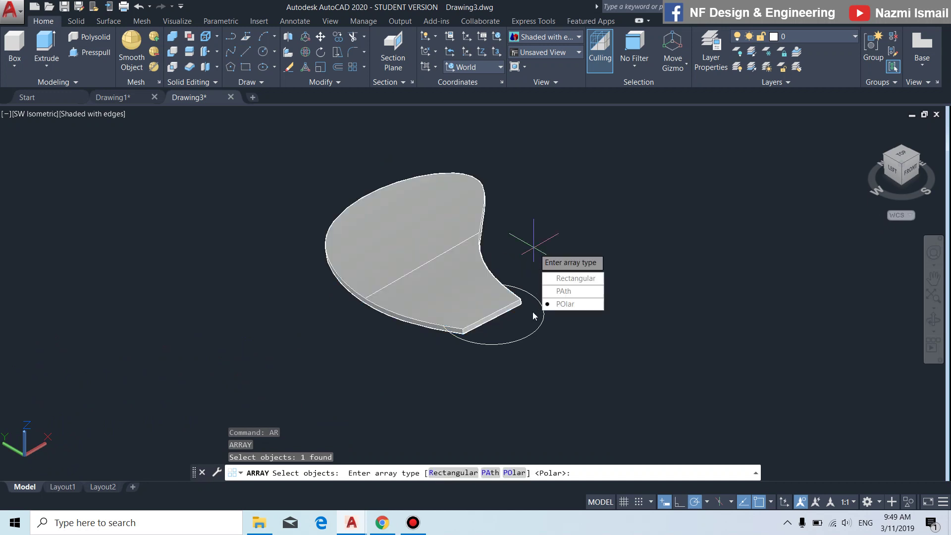
pyautogui.click(573, 304)
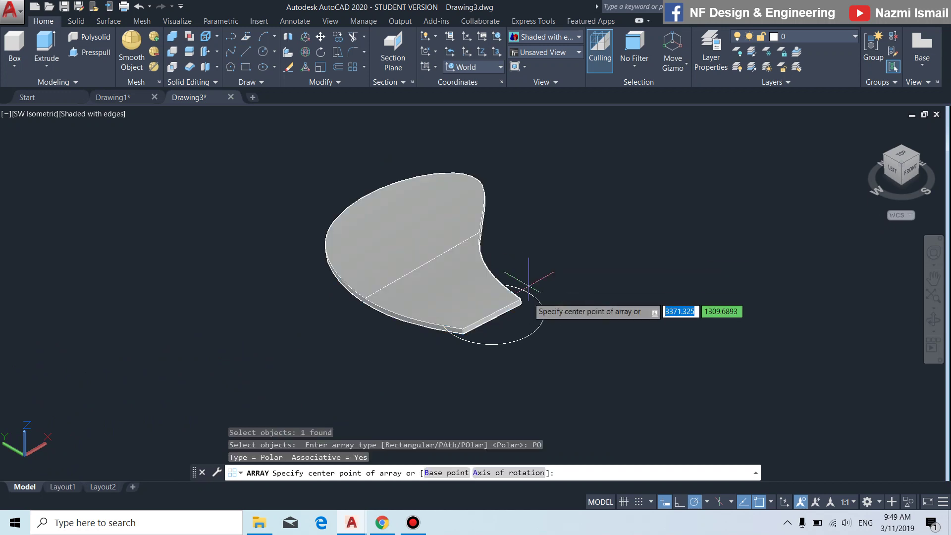
pyautogui.click(499, 328)
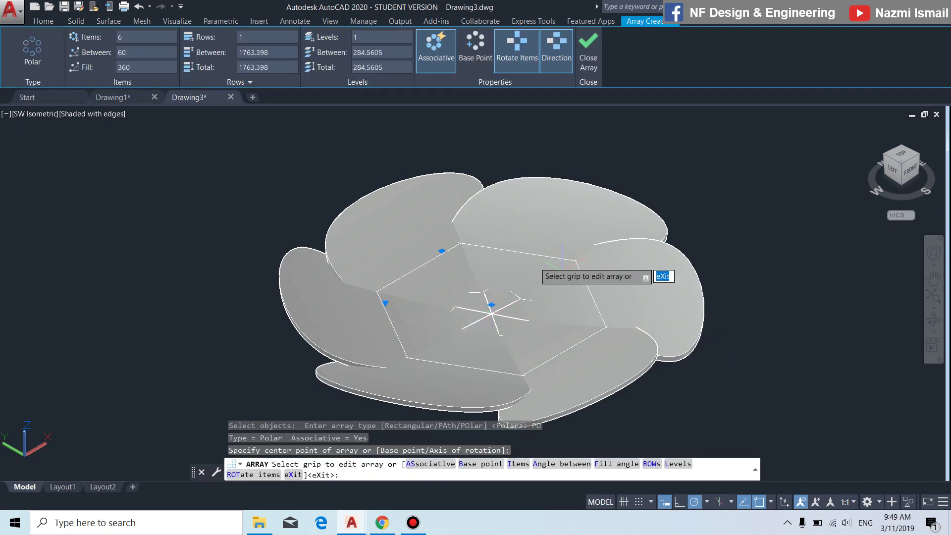
pyautogui.click(137, 35)
pyautogui.write('3')
pyautogui.press('Return')
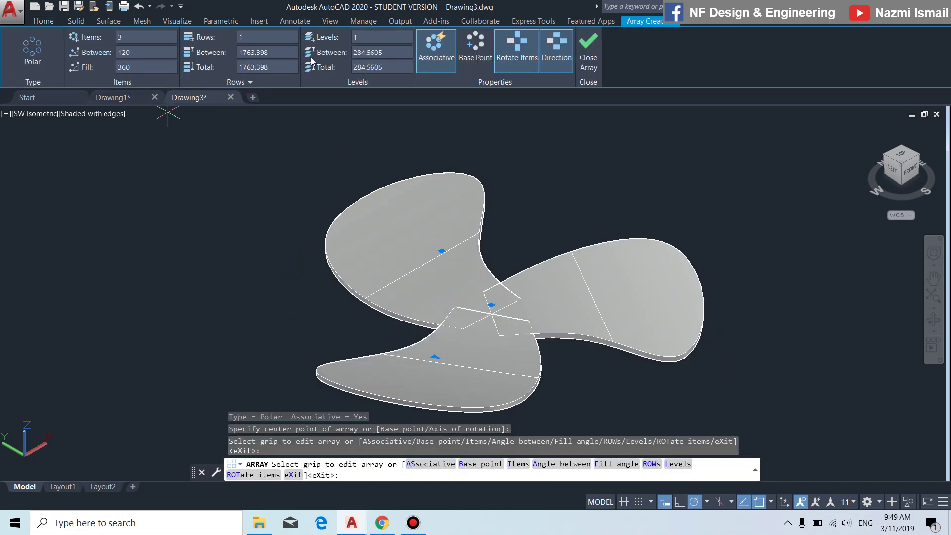
pyautogui.press('Return')
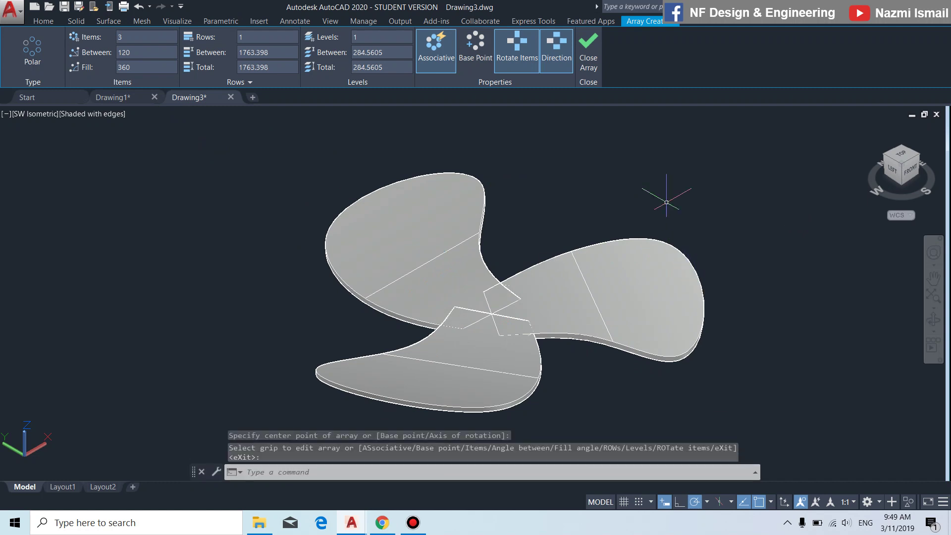
# Step: Switch to 2D Wireframe and extrude the centre circle into the hub cylinder
pyautogui.moveTo(751, 323)
pyautogui.keyDown('shift'); pyautogui.mouseDown(button='middle')
pyautogui.moveTo(700, 267)
pyautogui.moveTo(744, 336)
pyautogui.moveTo(733, 374)
pyautogui.moveTo(722, 314)
pyautogui.moveTo(743, 319)
pyautogui.mouseUp(button='middle'); pyautogui.keyUp('shift')
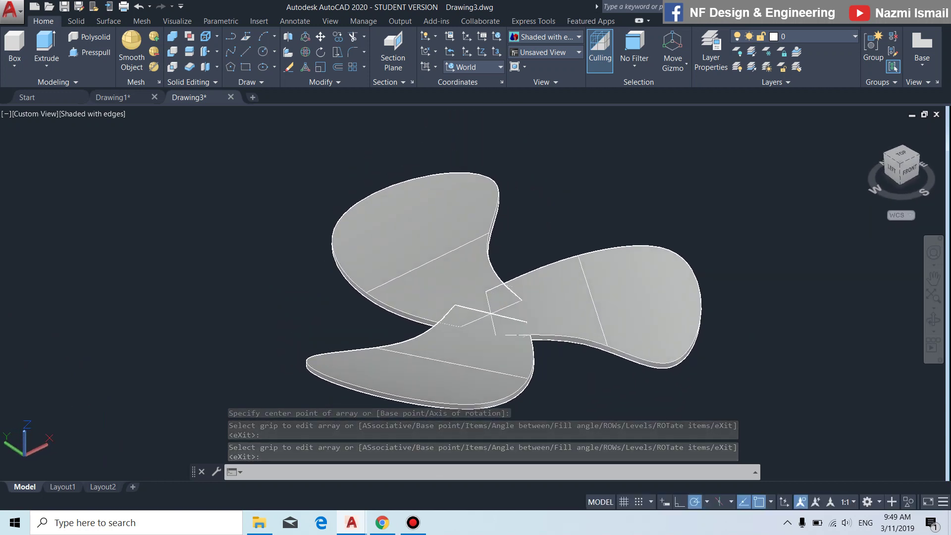
pyautogui.click(94, 117)
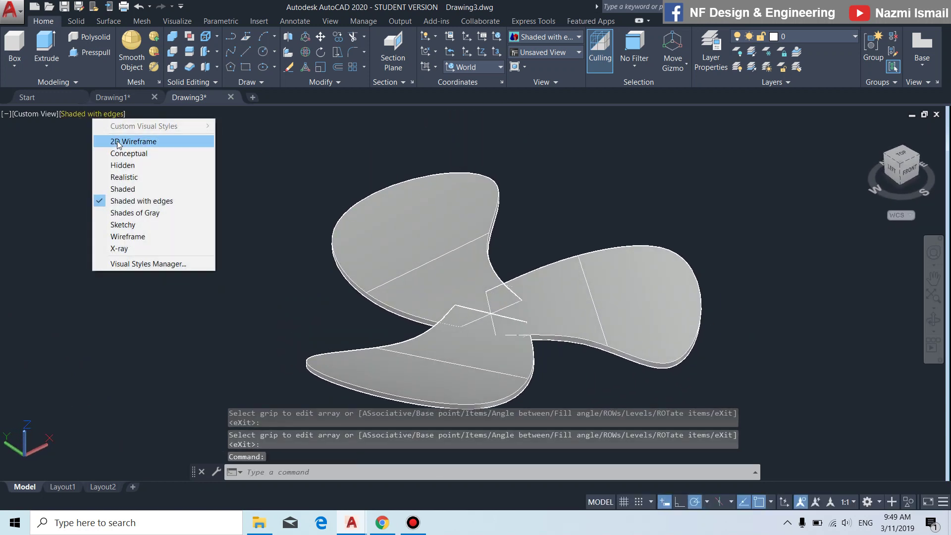
pyautogui.click(114, 143)
pyautogui.moveTo(616, 333); pyautogui.dragTo(589, 310, button='middle')
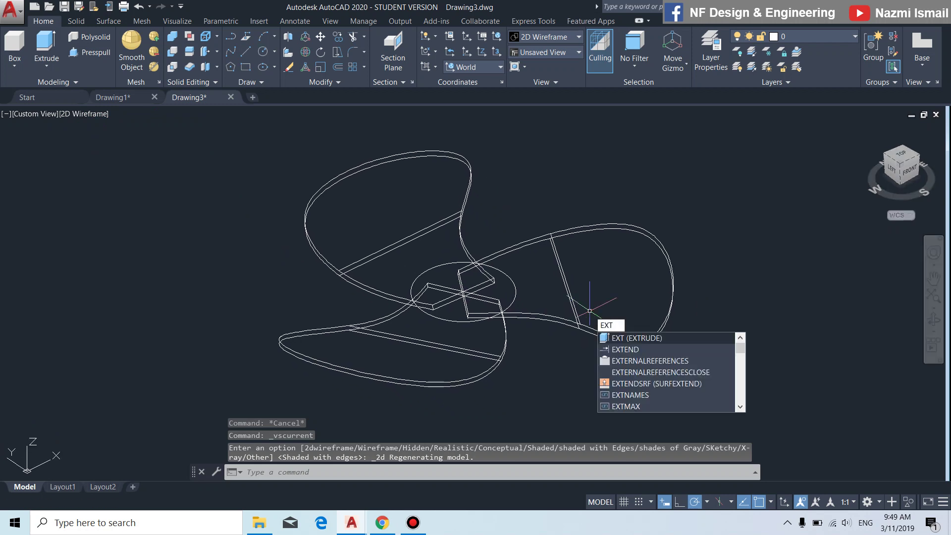
pyautogui.press('Return')
pyautogui.click(513, 302)
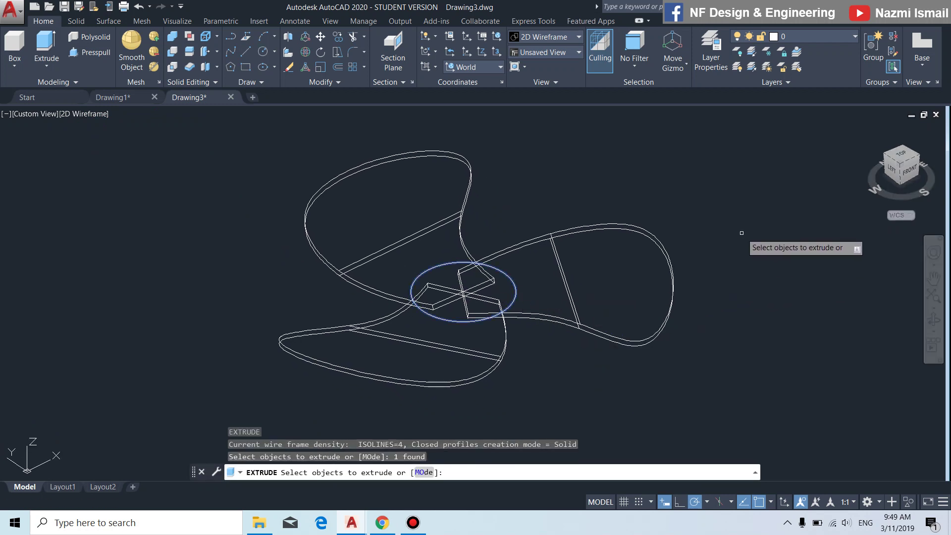
pyautogui.press('Return')
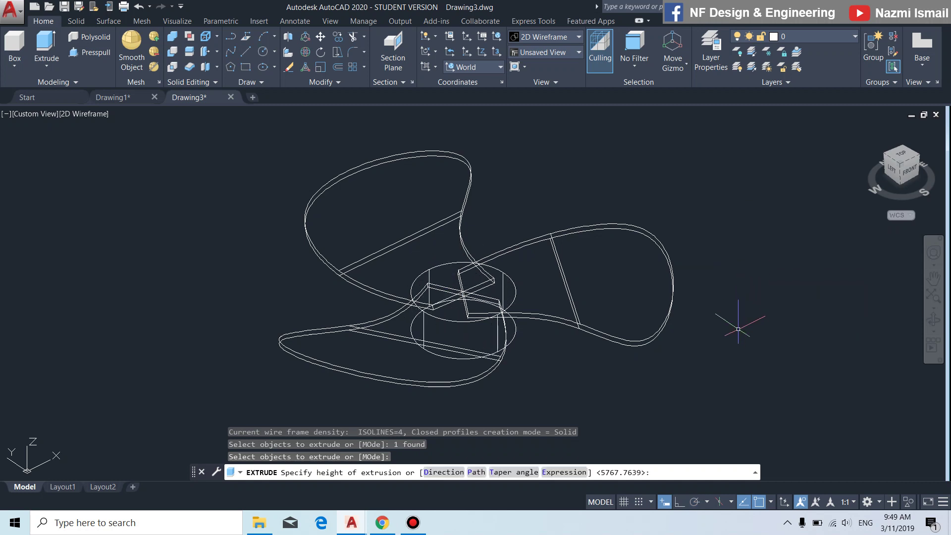
pyautogui.click(738, 329)
# Step: Raise the hub cylinder straight up along Z and show the model Shaded with edges
pyautogui.write('m')
pyautogui.press('Return')
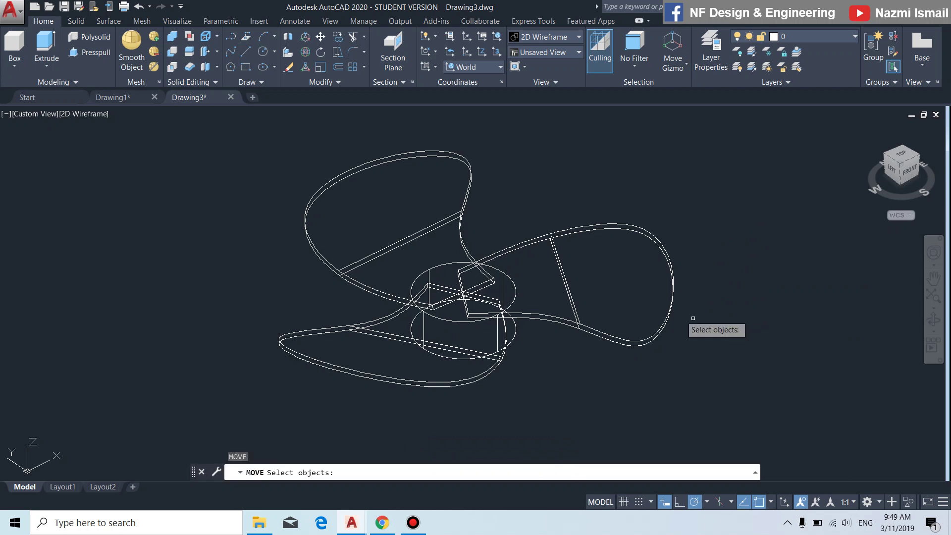
pyautogui.click(517, 295)
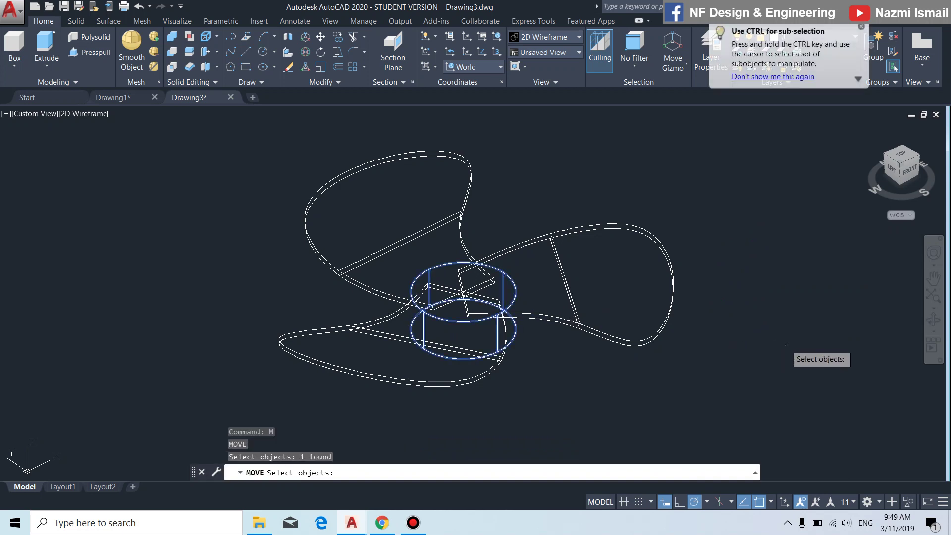
pyautogui.press('Return')
pyautogui.click(736, 341)
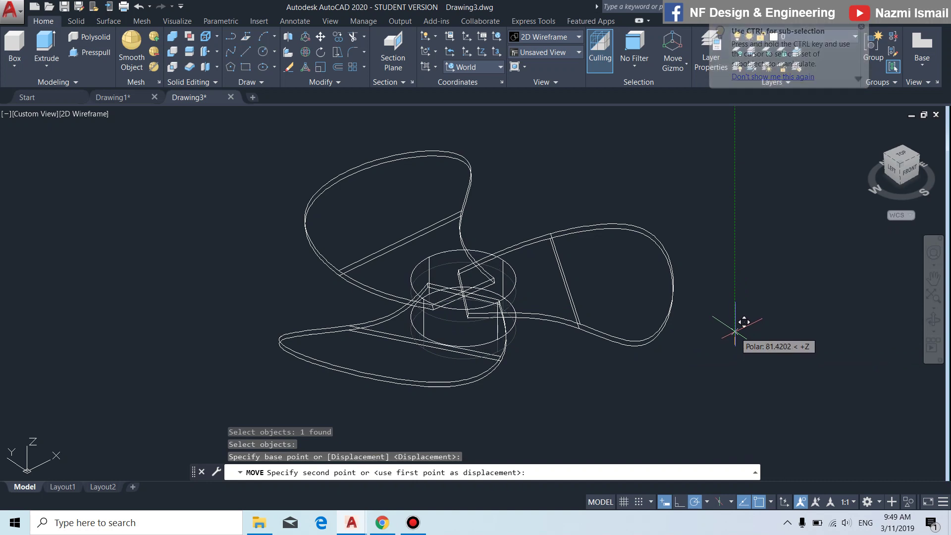
pyautogui.click(735, 330)
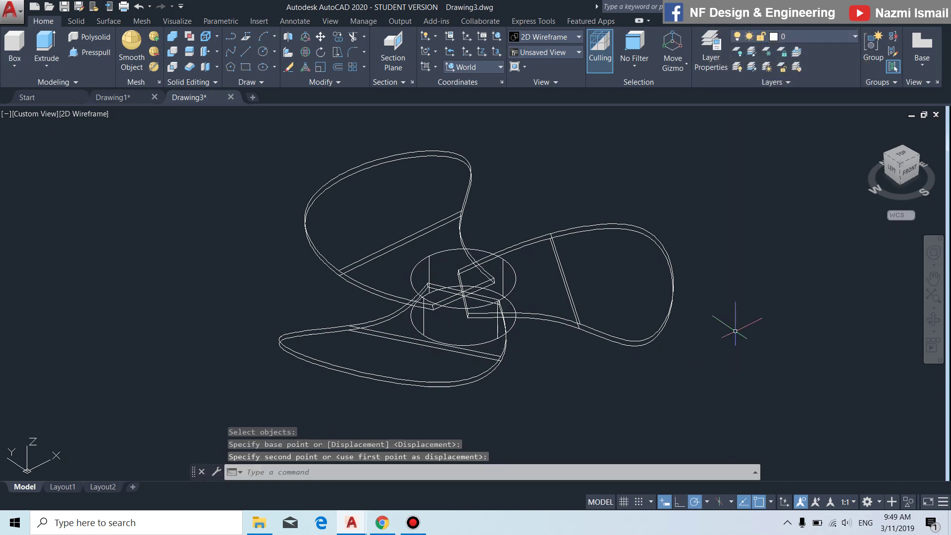
pyautogui.click(99, 118)
pyautogui.click(148, 200)
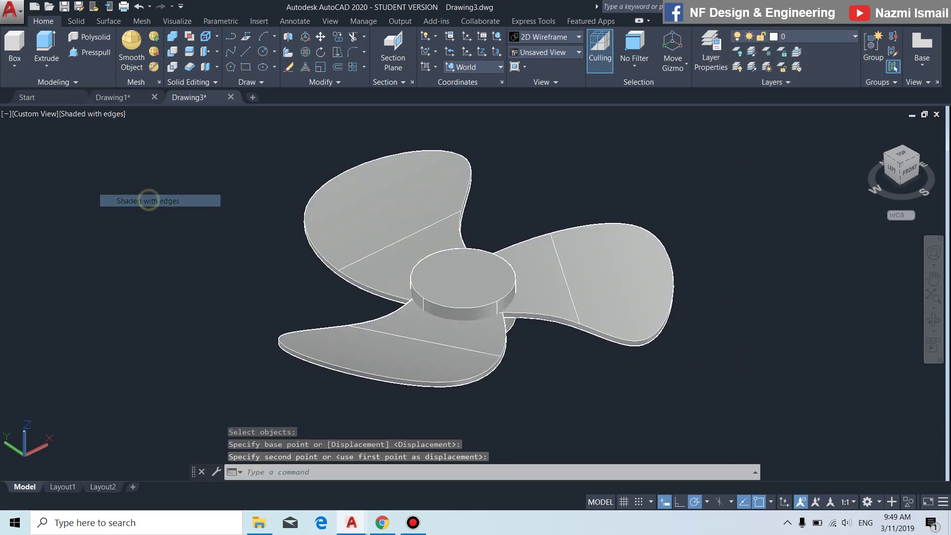
# Step: Draw a smaller circle centred on the hub's top face
pyautogui.keyDown('shift'); pyautogui.moveTo(742, 365); pyautogui.dragTo(478, 273, button='middle'); pyautogui.keyUp('shift')
pyautogui.scroll(4, 478, 273)
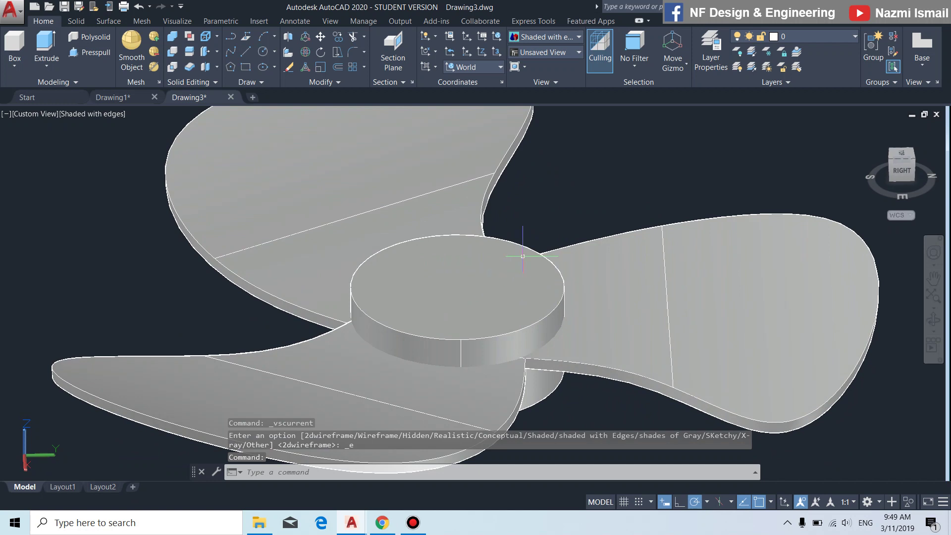
pyautogui.write('c')
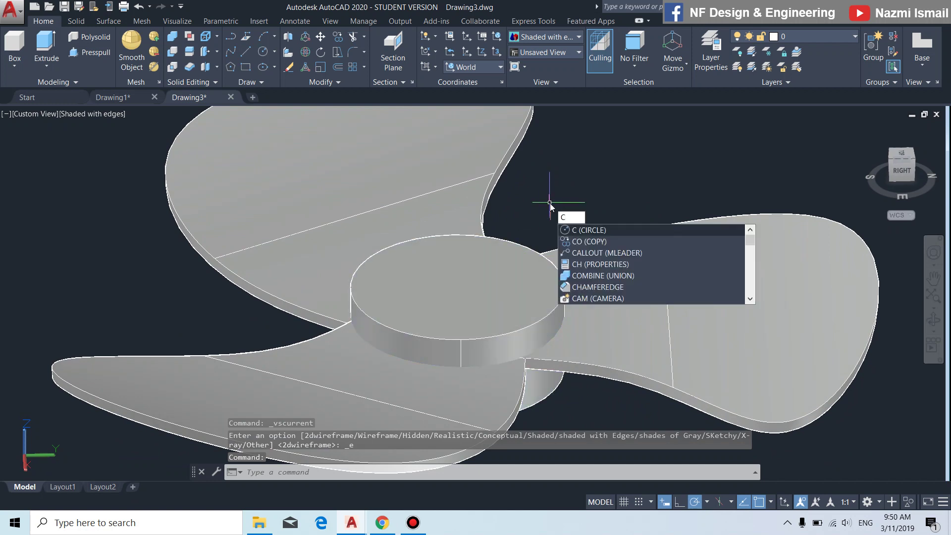
pyautogui.press('Return')
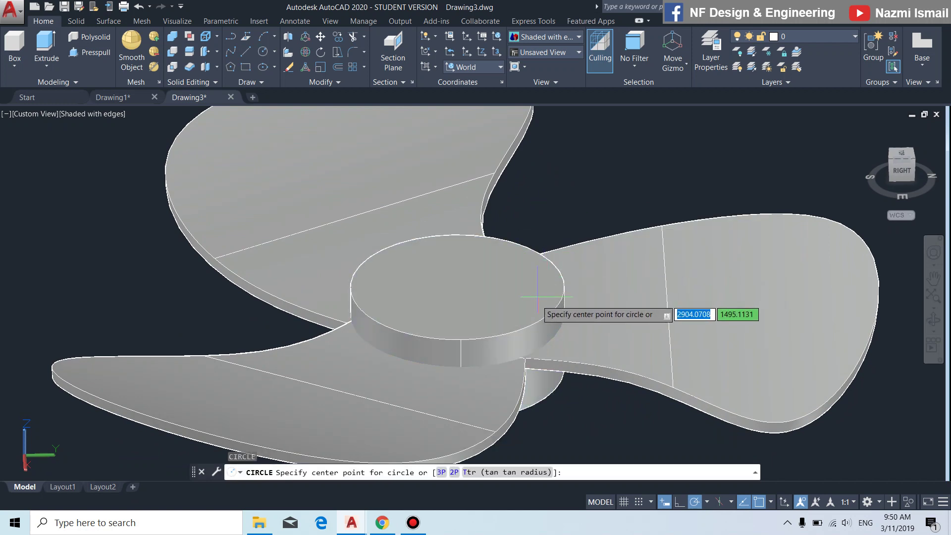
pyautogui.click(457, 287)
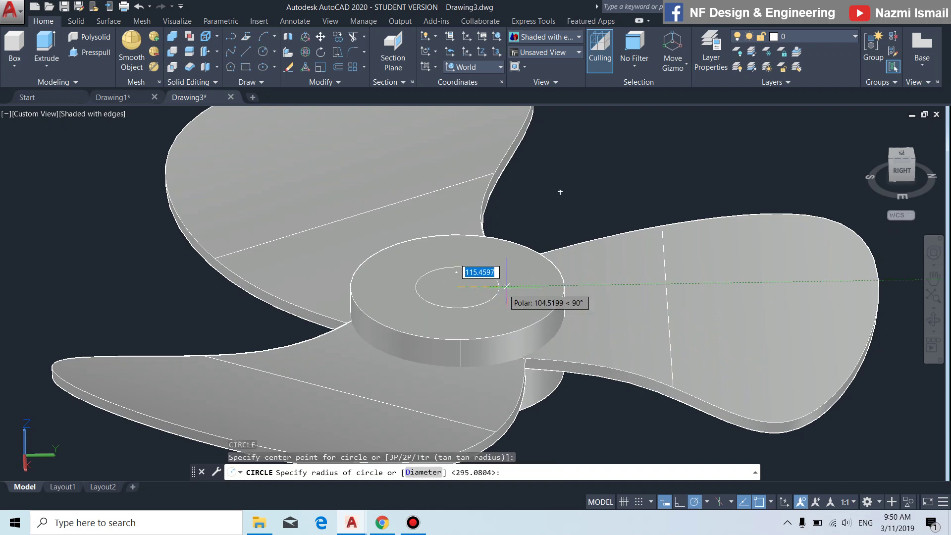
pyautogui.click(546, 289)
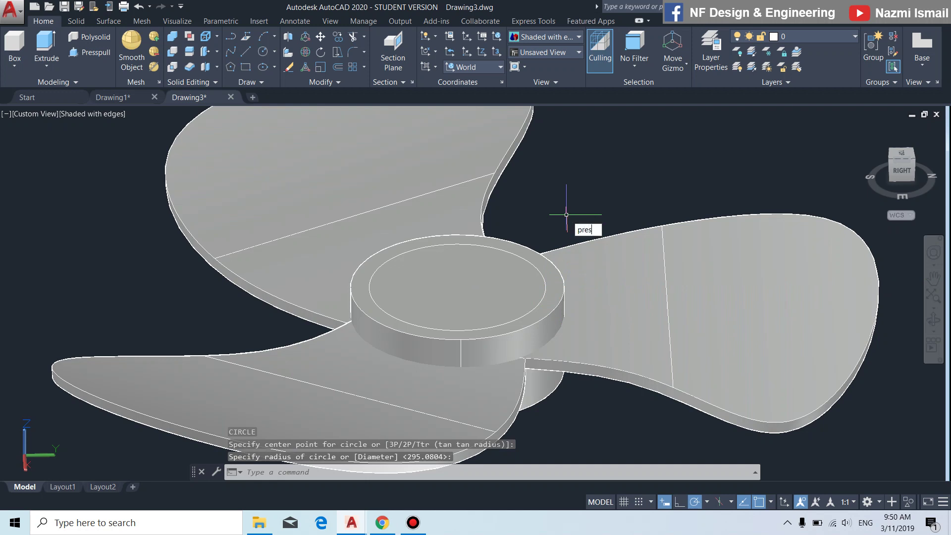
# Step: Press-pull the inner circle down into the hub to hollow it
pyautogui.write('pres')
pyautogui.press('Return')
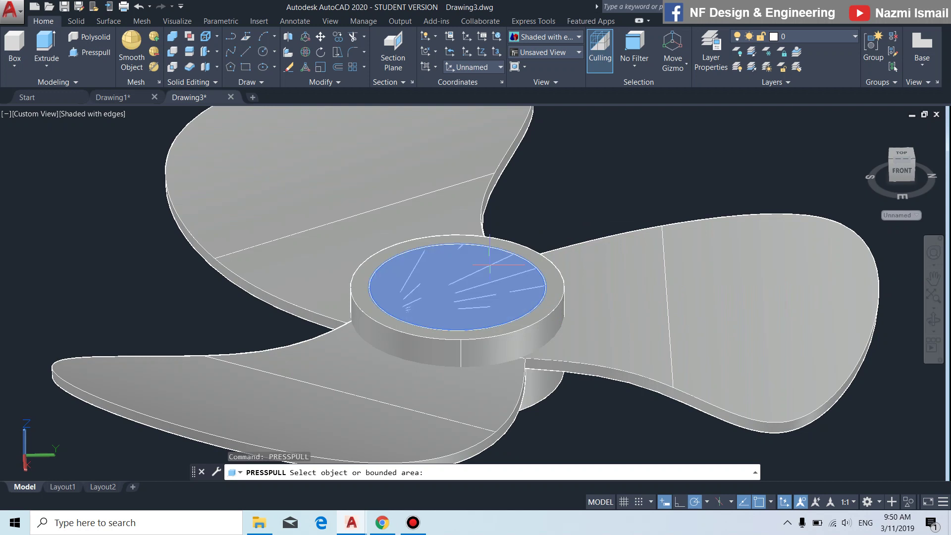
pyautogui.click(495, 280)
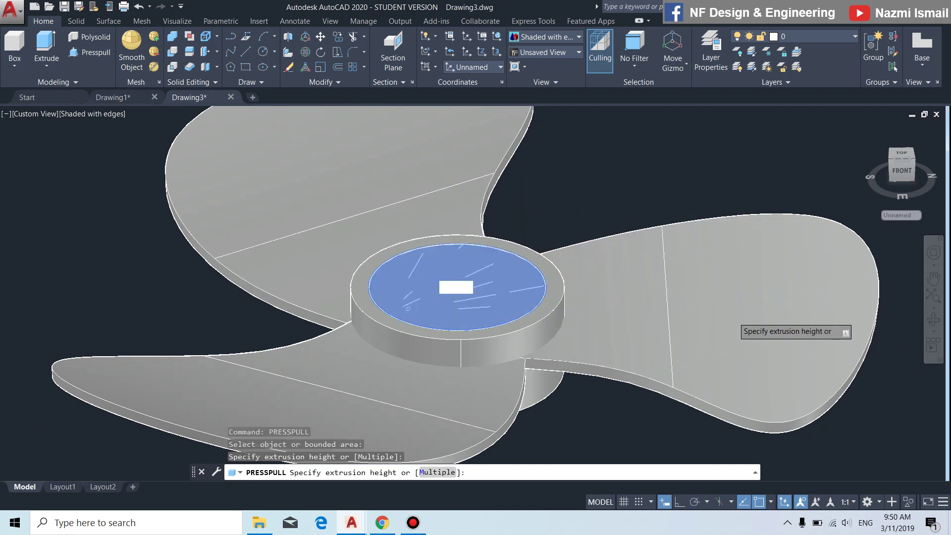
pyautogui.scroll(-3, 738, 327)
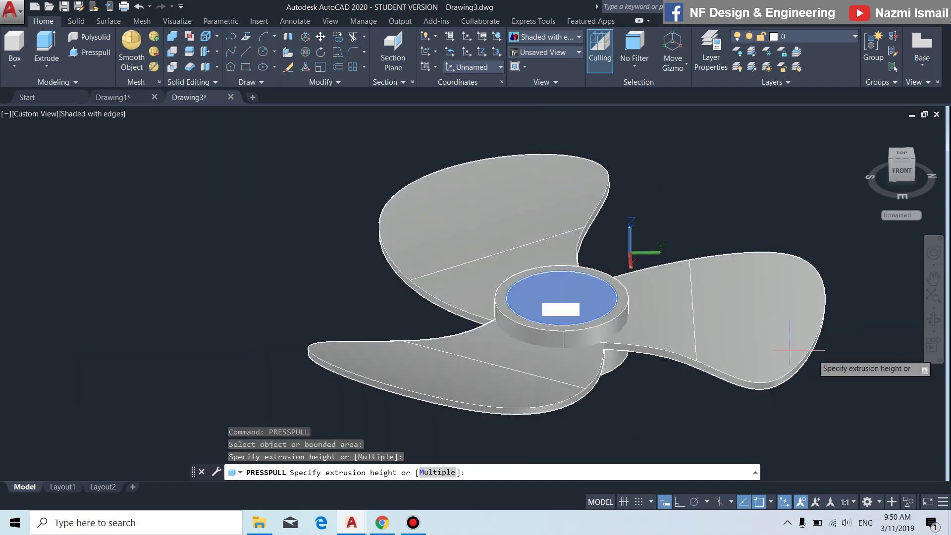
pyautogui.click(870, 309)
pyautogui.scroll(3, 595, 308)
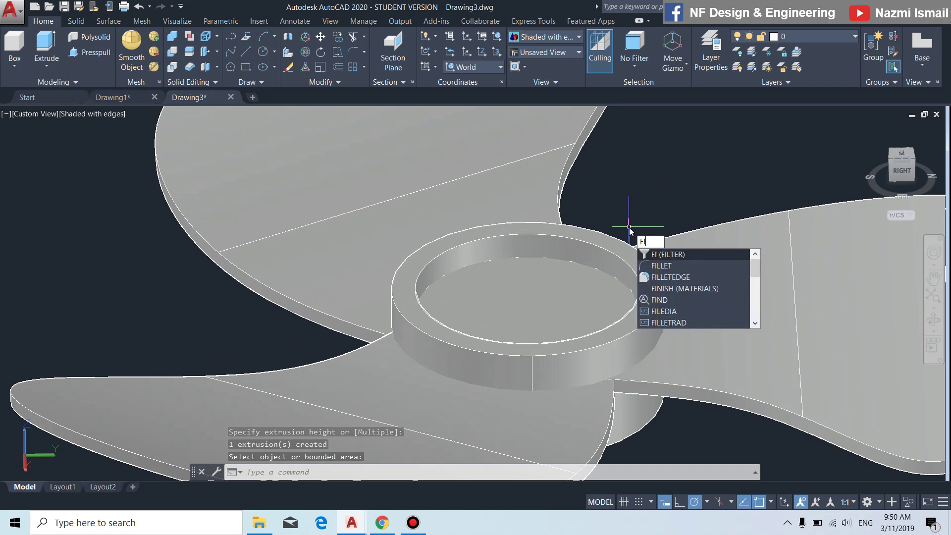
# Step: Fillet the hub's top outer edge, setting the radius by two picked points
pyautogui.click(670, 277)
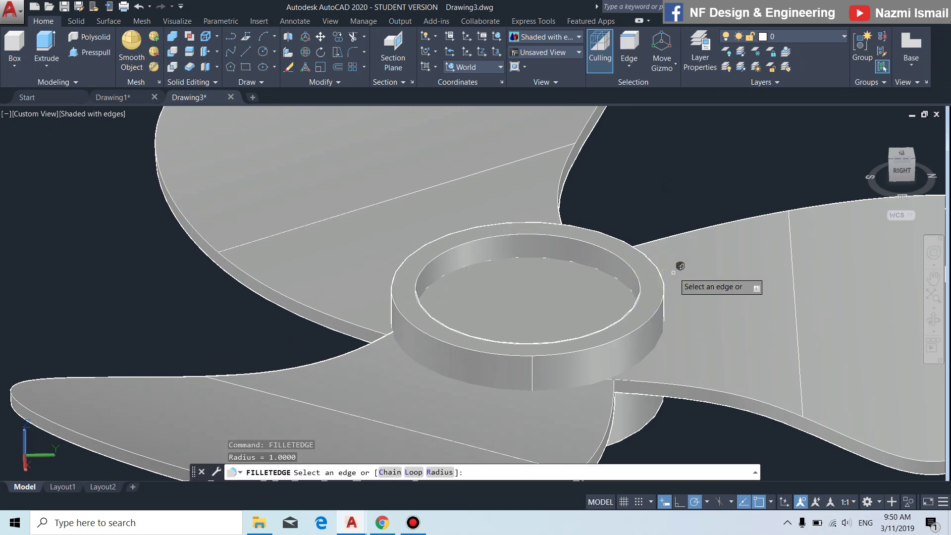
pyautogui.click(445, 473)
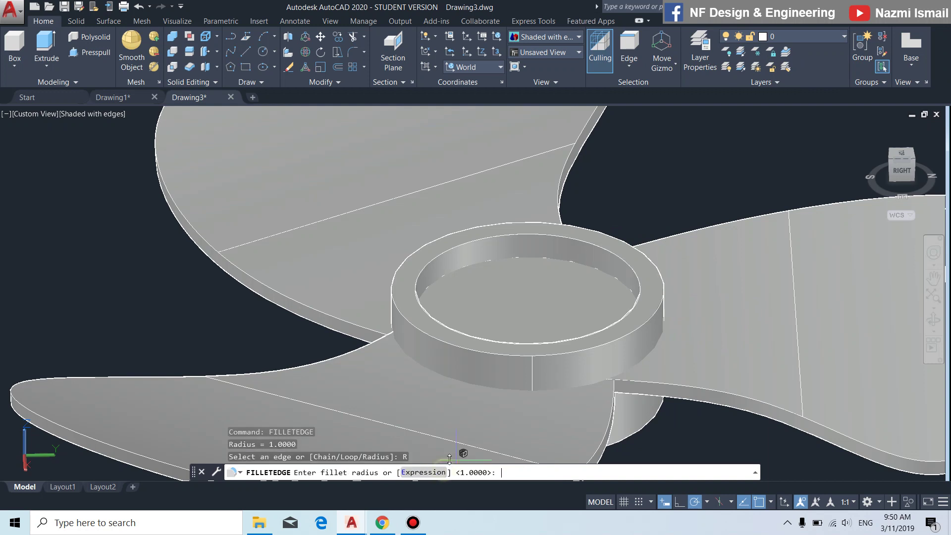
pyautogui.click(617, 186)
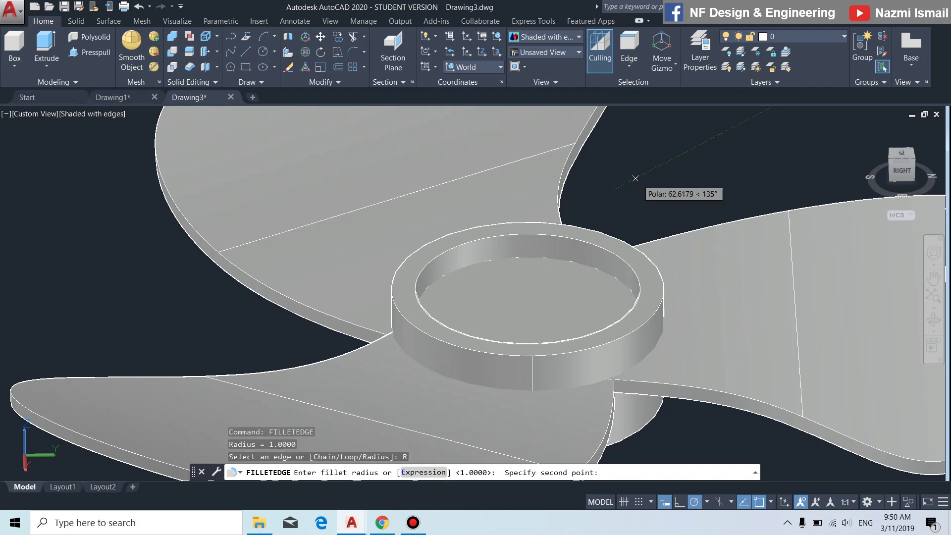
pyautogui.click(635, 178)
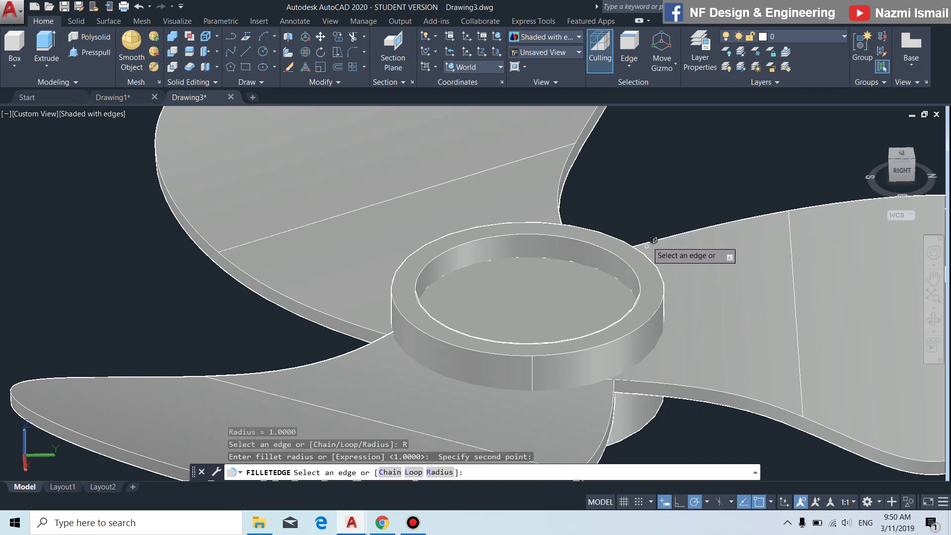
pyautogui.click(662, 275)
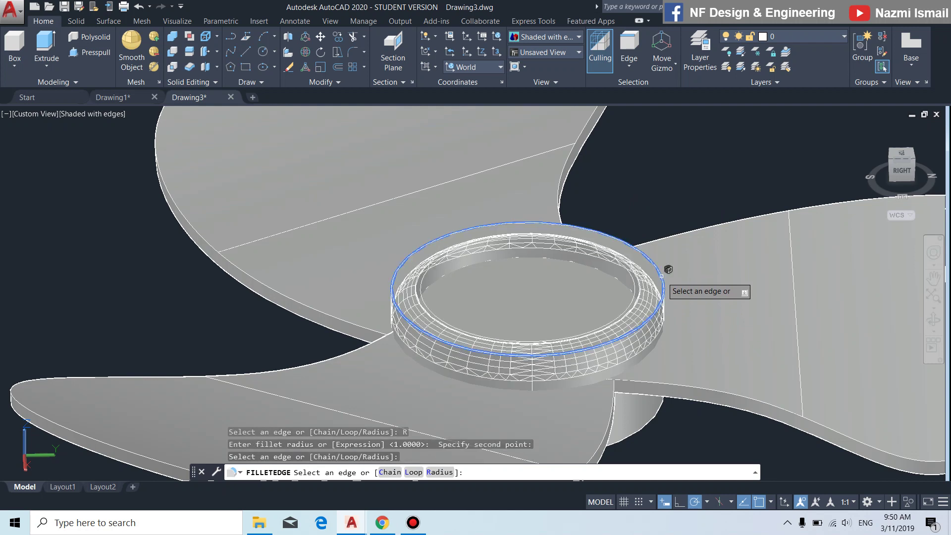
pyautogui.press('Return')
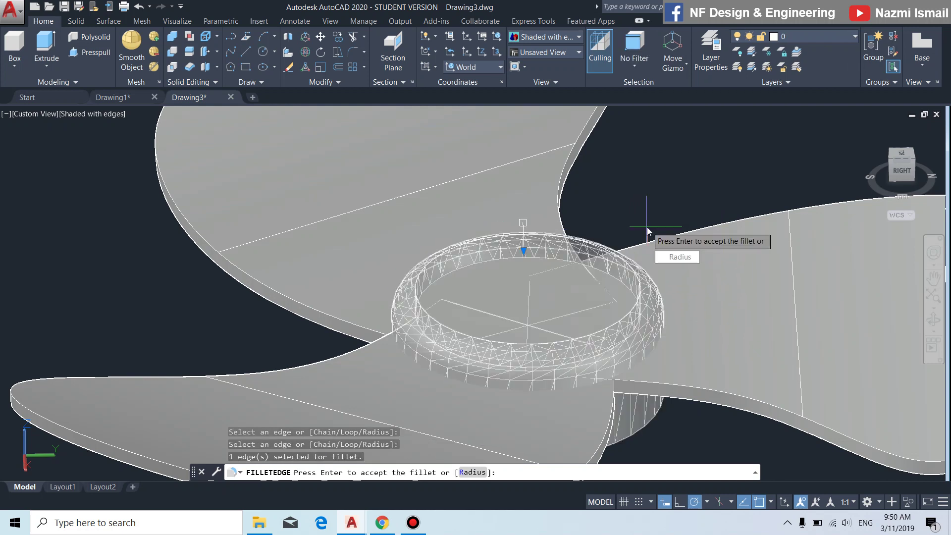
pyautogui.press('Return')
# Step: Complete the edge fillet and display the propeller in the Conceptual visual style
pyautogui.scroll(-4, 390, 241)
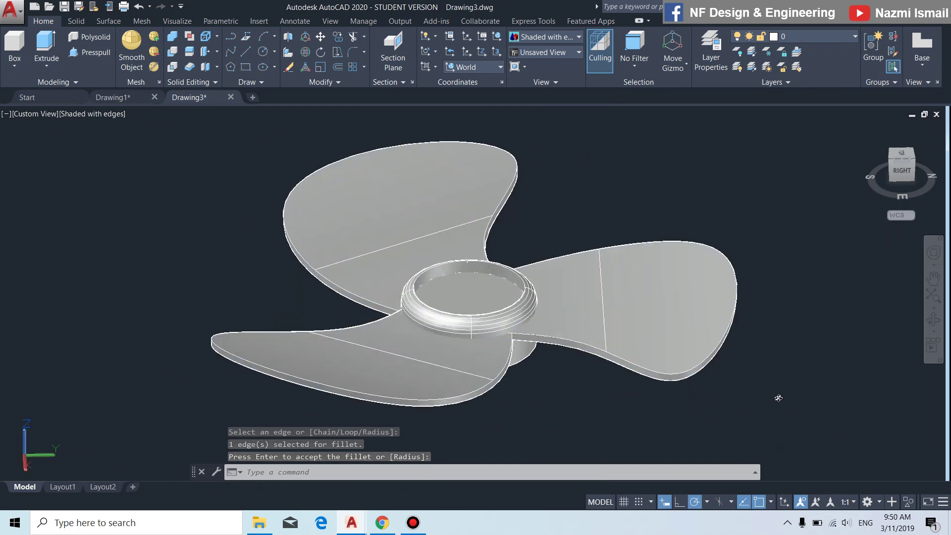
pyautogui.keyDown('shift'); pyautogui.moveTo(778, 398); pyautogui.dragTo(688, 411, button='middle'); pyautogui.keyUp('shift')
pyautogui.press('Return')
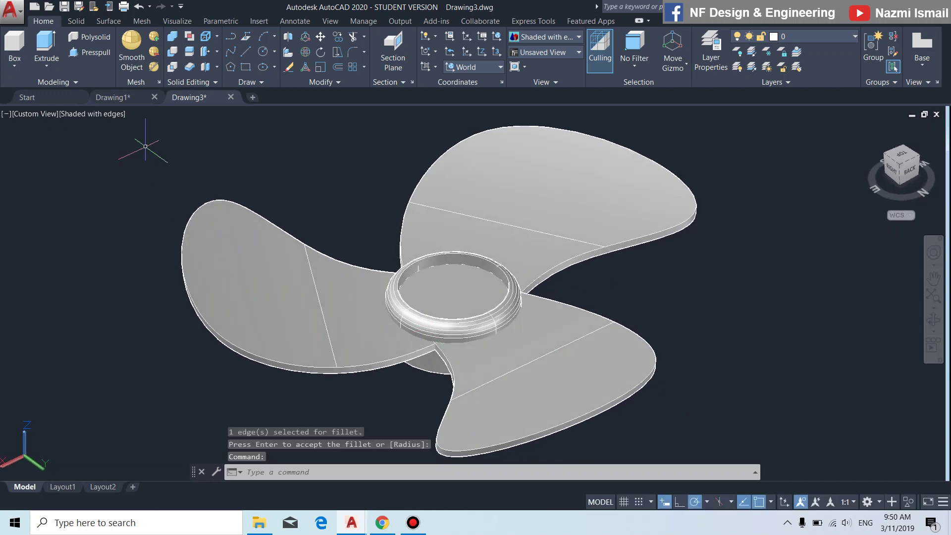
pyautogui.click(92, 115)
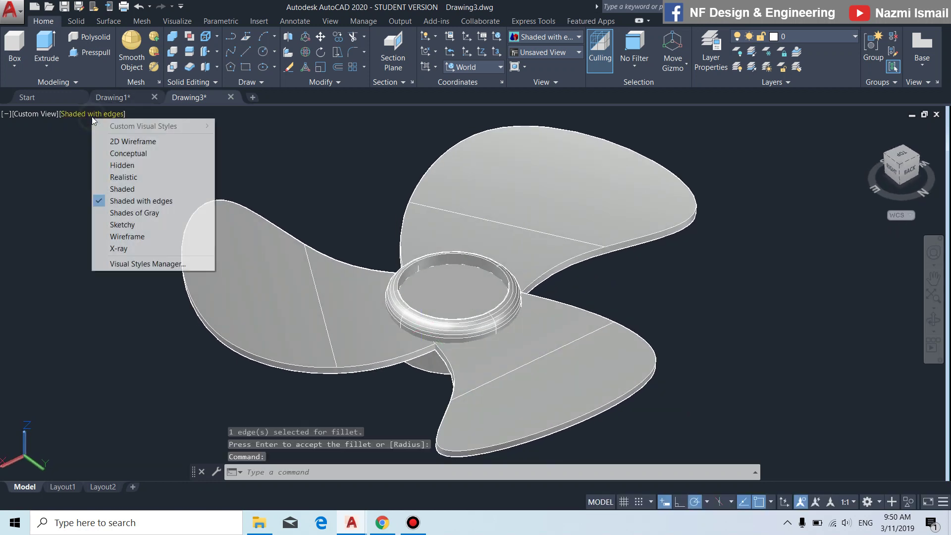
pyautogui.click(124, 155)
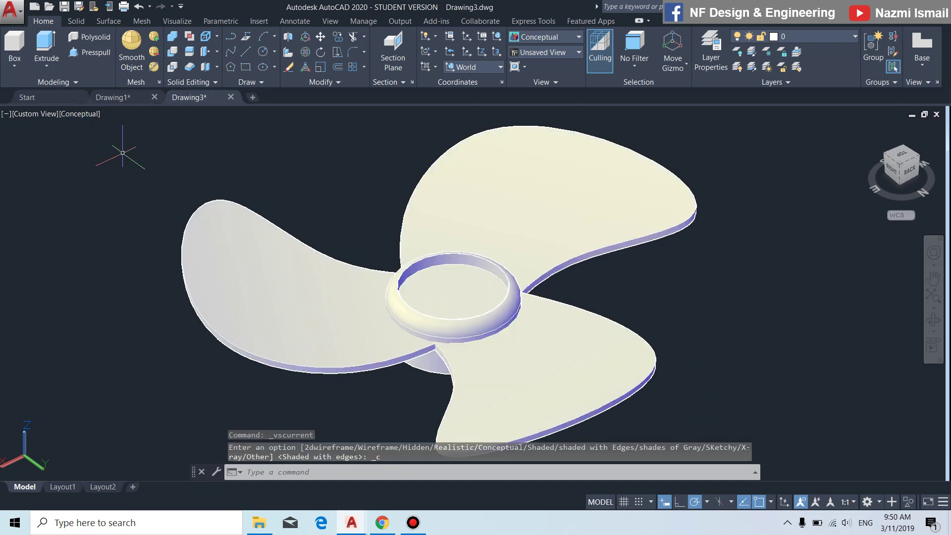